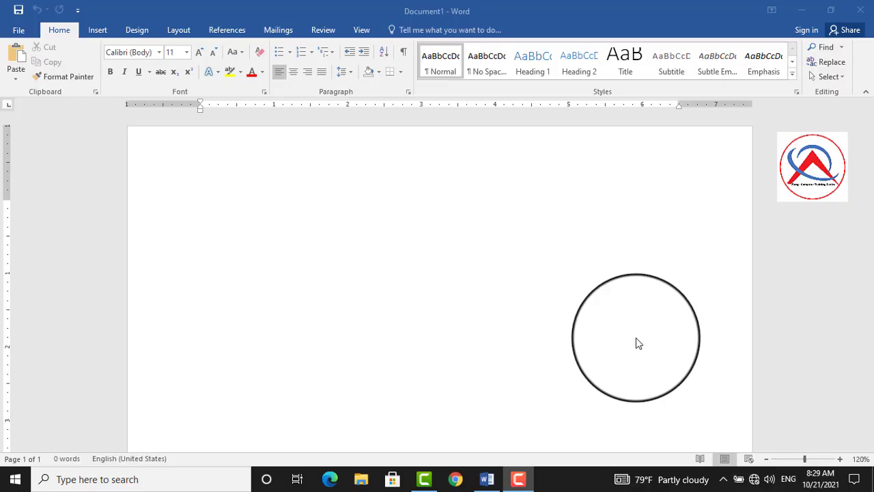
# - Set the document's paper size to A4
pyautogui.click(173, 30)
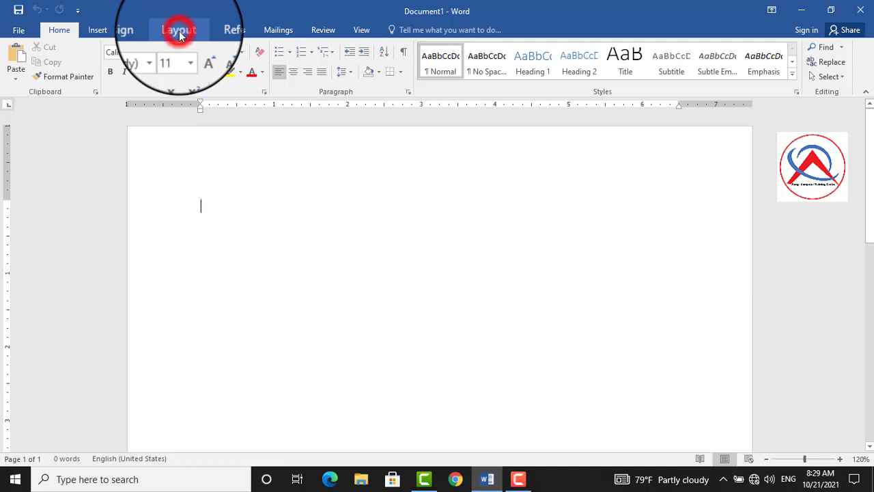
pyautogui.click(179, 30)
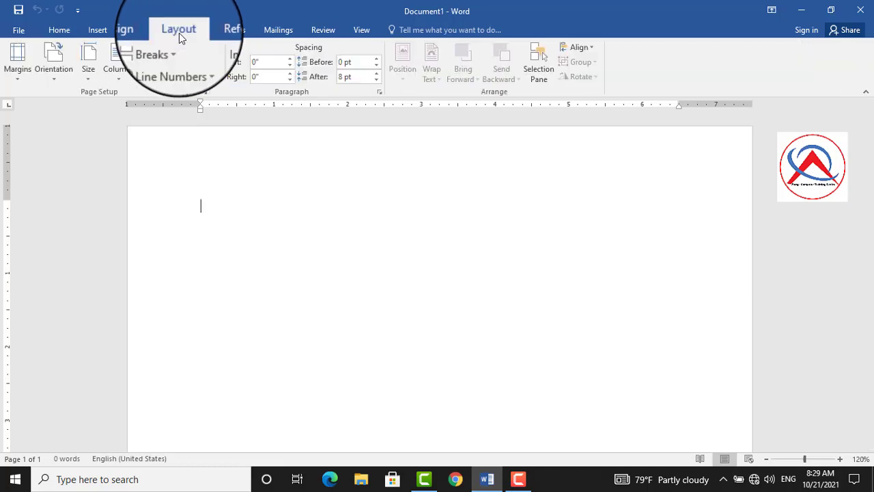
pyautogui.click(87, 76)
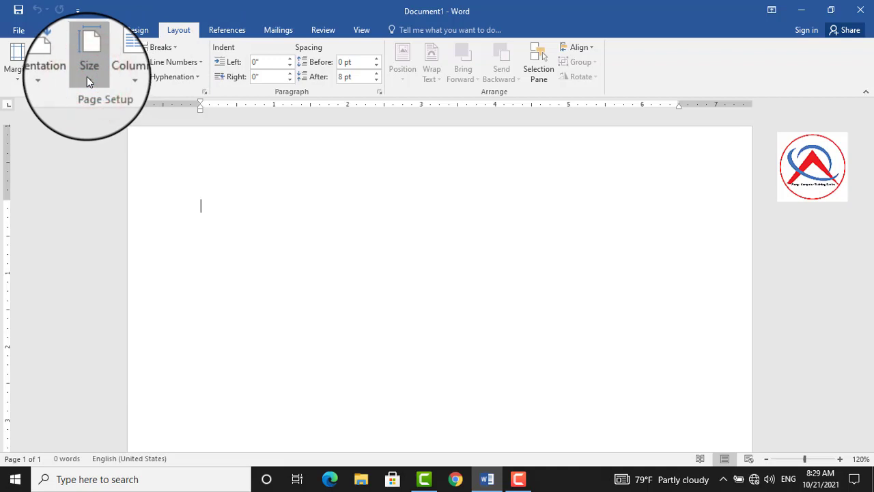
pyautogui.click(86, 76)
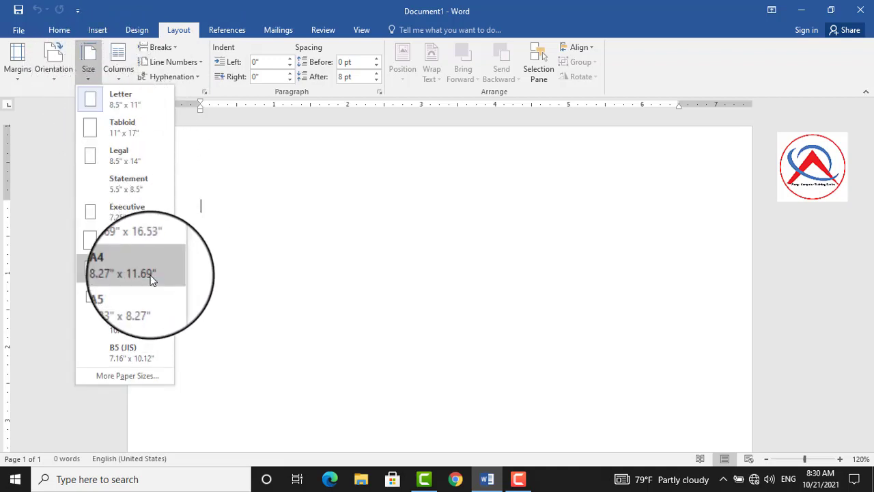
pyautogui.click(125, 271)
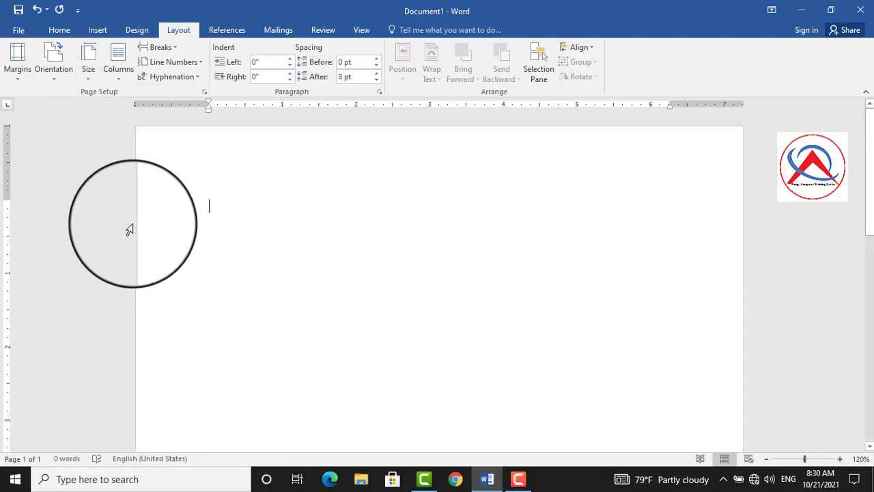
# - Turn the page to landscape orientation and adjust the zoom to view the whole page
pyautogui.click(54, 79)
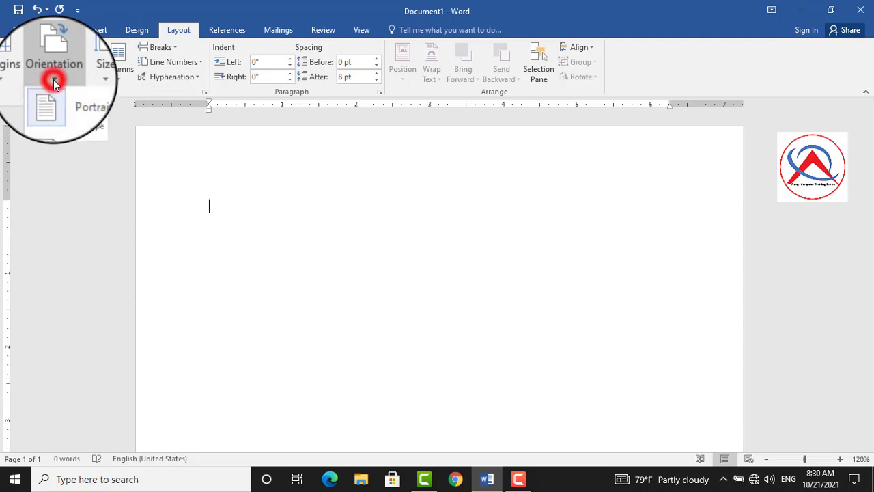
pyautogui.click(72, 136)
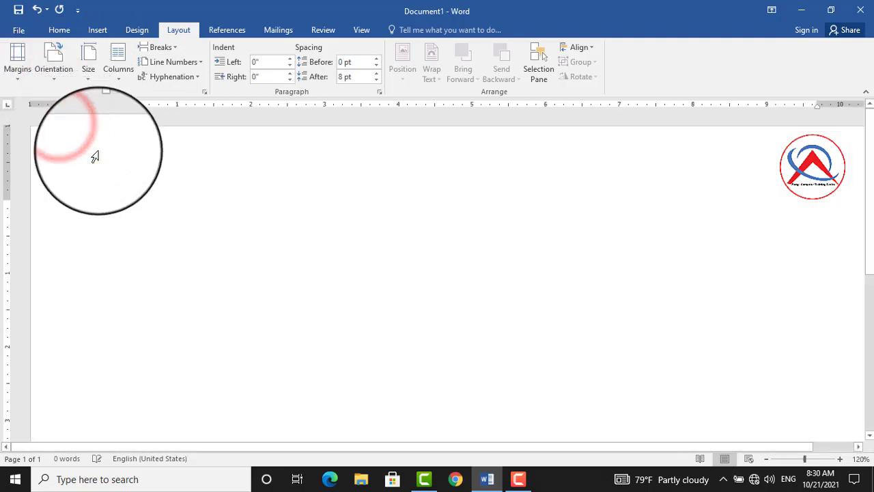
pyautogui.click(767, 460)
pyautogui.click(766, 460)
pyautogui.click(766, 460)
pyautogui.click(767, 461)
pyautogui.click(766, 460)
pyautogui.click(766, 461)
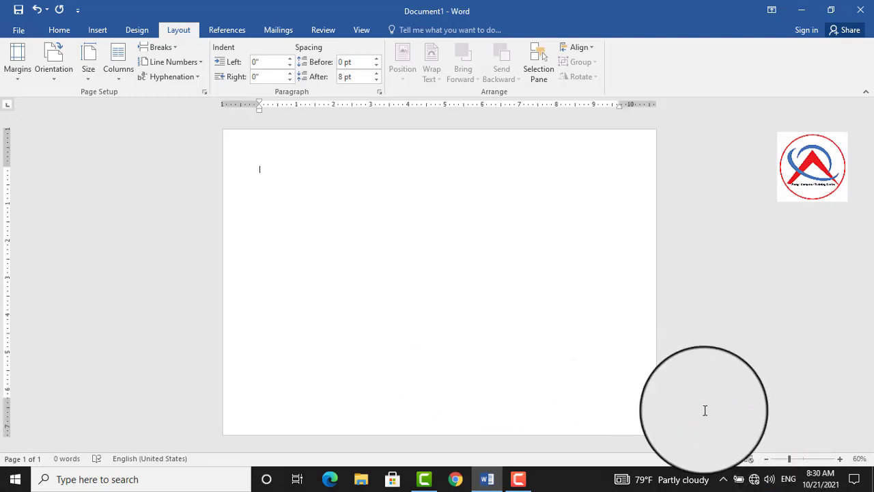
pyautogui.click(839, 459)
pyautogui.click(839, 459)
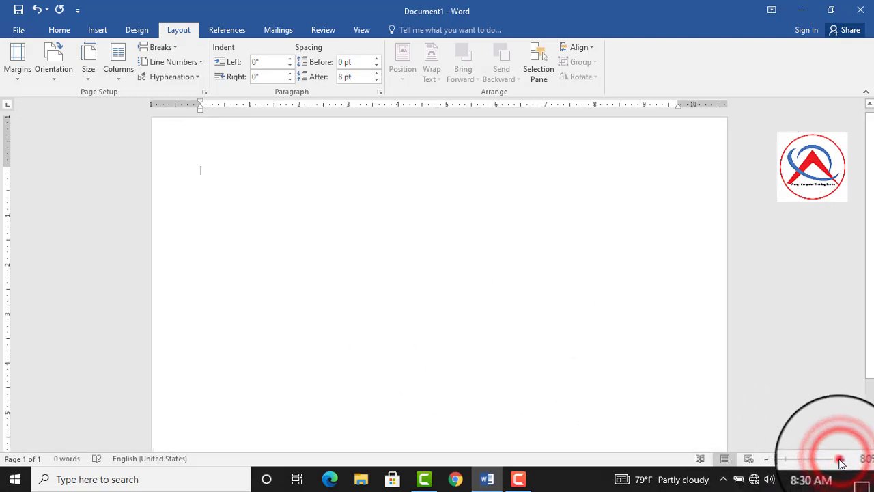
pyautogui.click(839, 459)
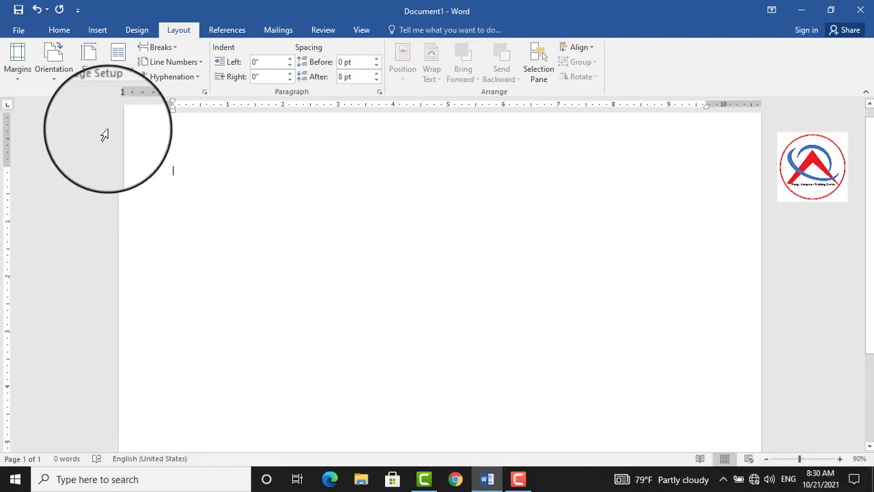
pyautogui.click(59, 30)
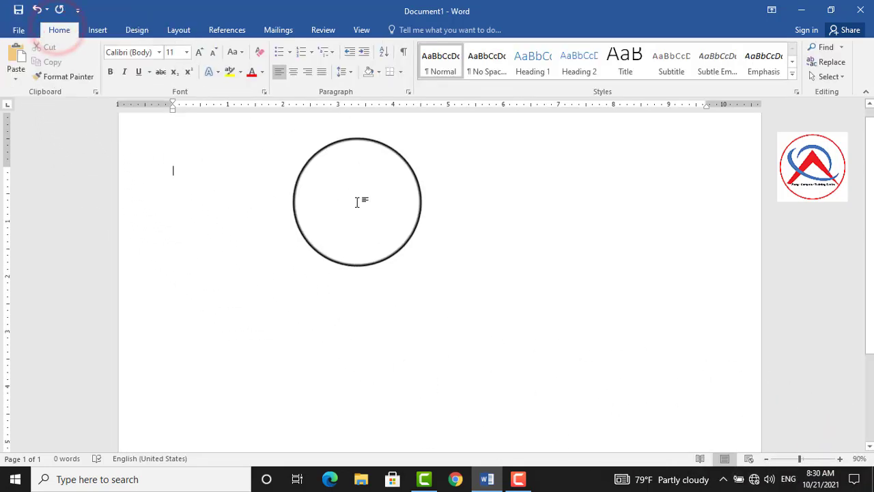
# - Apply the Myanmar Text font and switch the input language to Burmese with Win+Space
pyautogui.click(149, 53)
pyautogui.write('Myanmar Text')
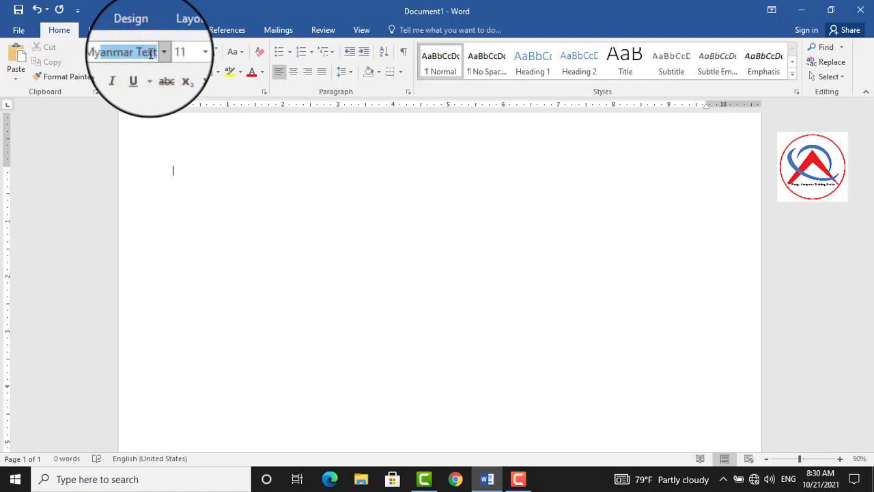
pyautogui.press('Return')
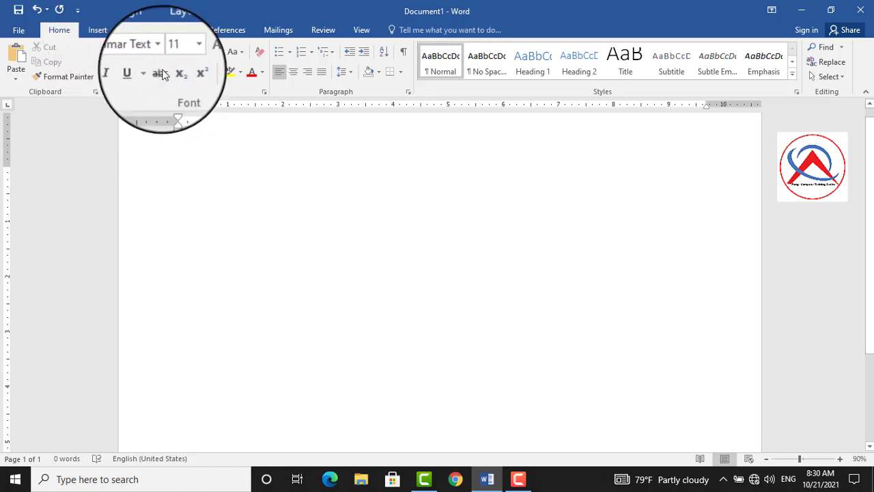
pyautogui.press('super+space')
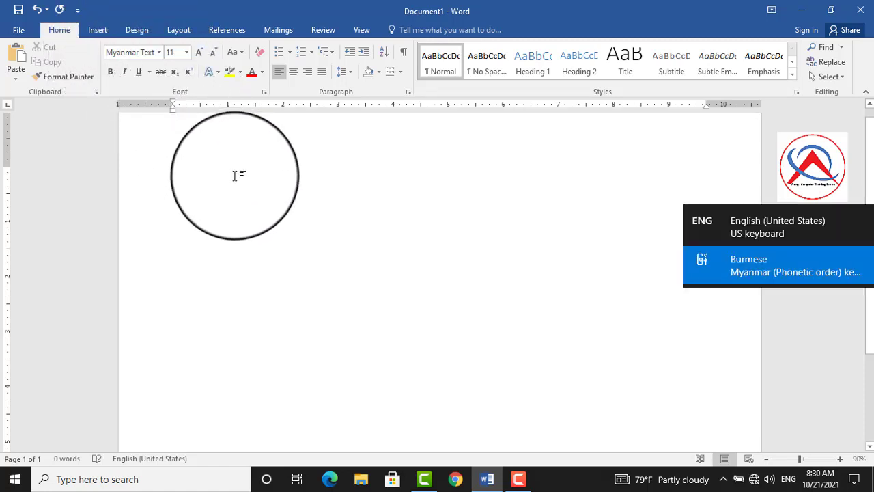
pyautogui.press('super+space')
pyautogui.press('super+space')
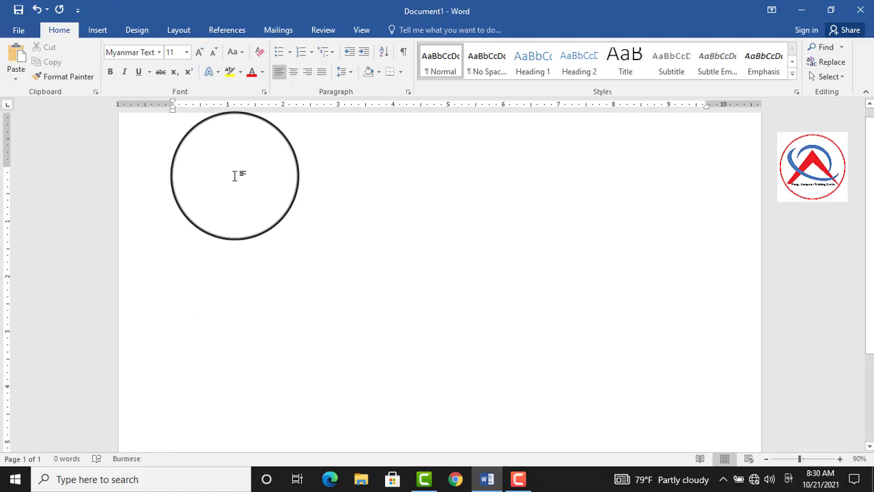
pyautogui.scroll(2, 234, 175)
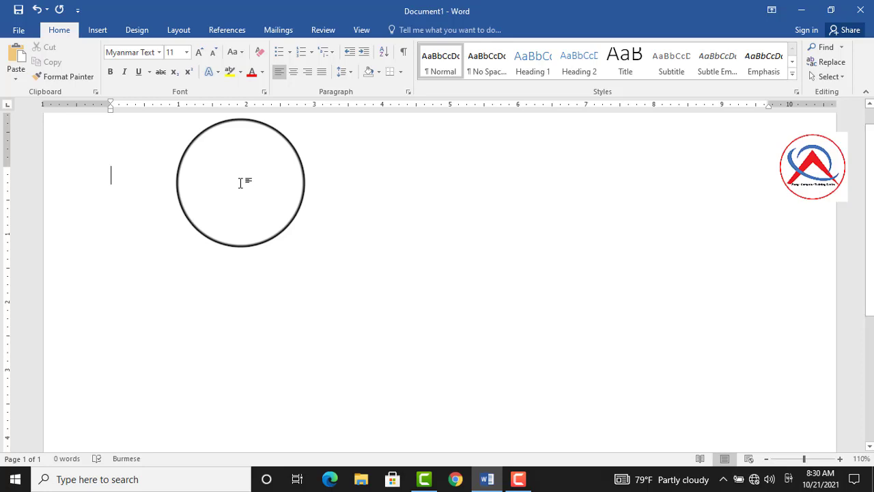
# - Type the Burmese title about the students on the document's first line
pyautogui.write('တာ')
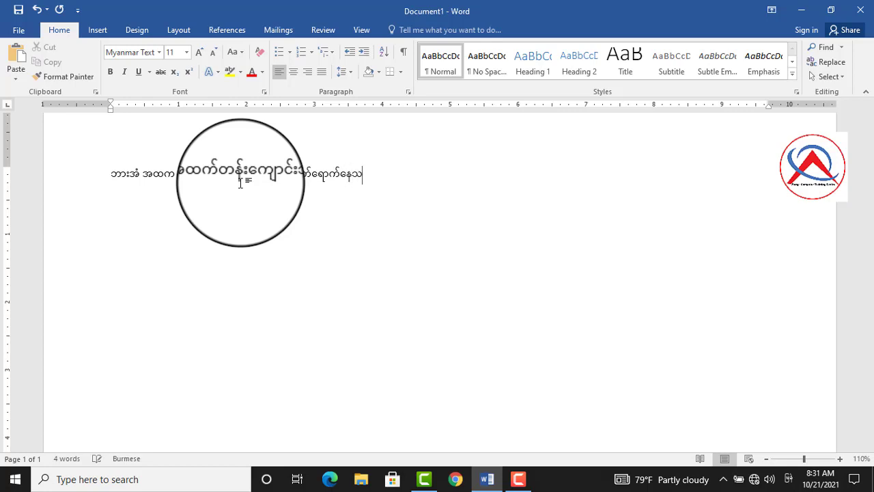
pyautogui.write('က')
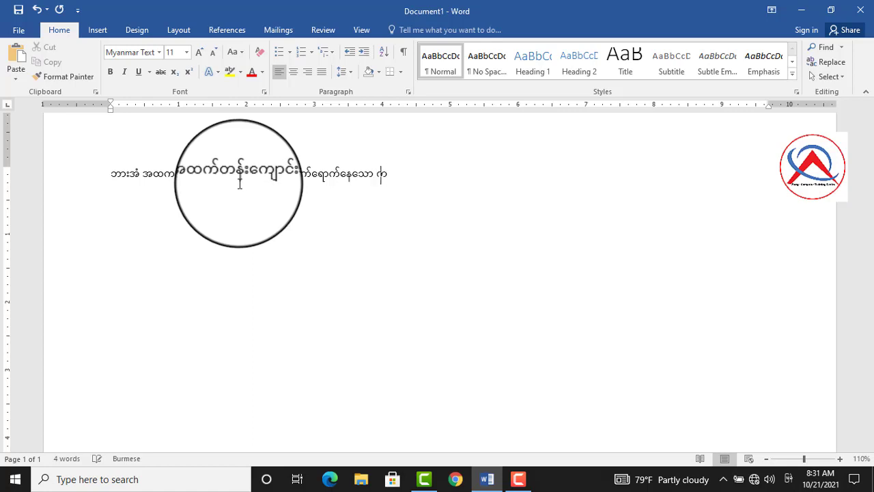
pyautogui.write('ျောင်းသားများ')
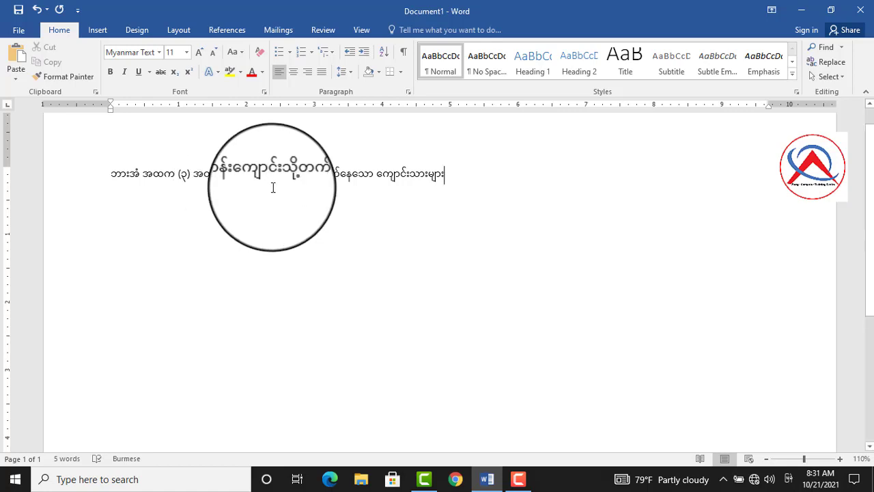
# - Center the title line, make it bold and enlarge it to 20 pt
pyautogui.click(80, 183)
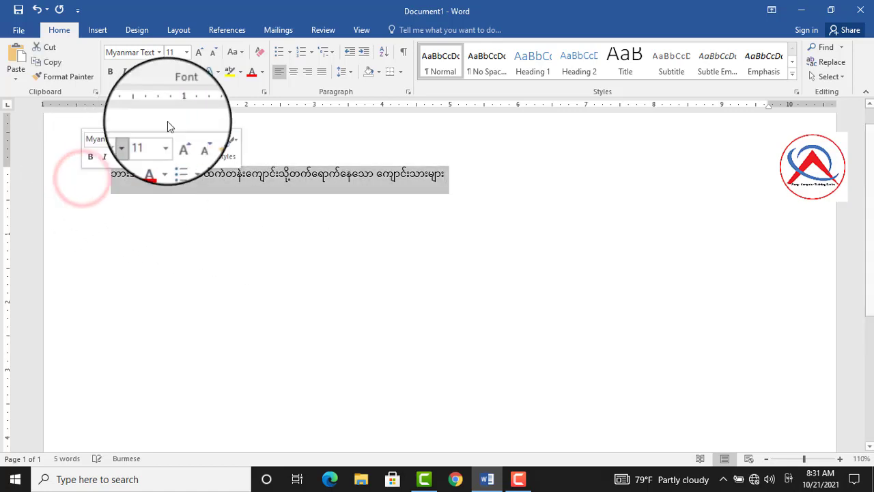
pyautogui.click(293, 72)
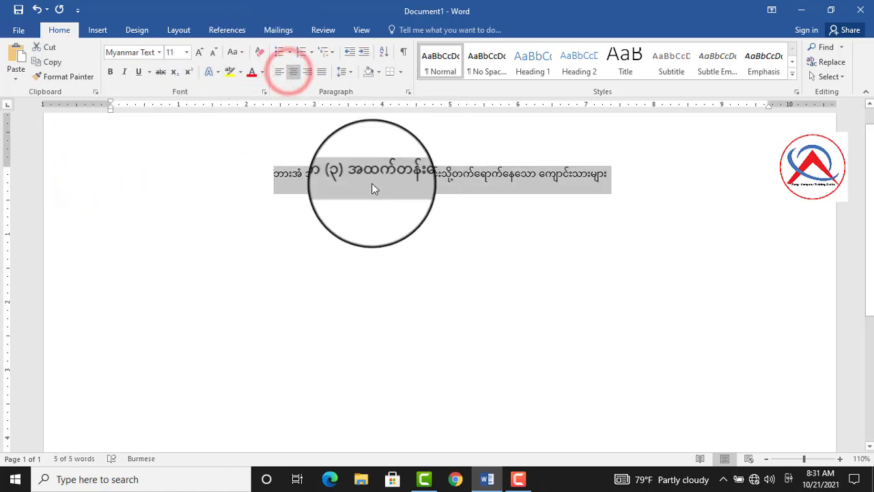
pyautogui.click(110, 72)
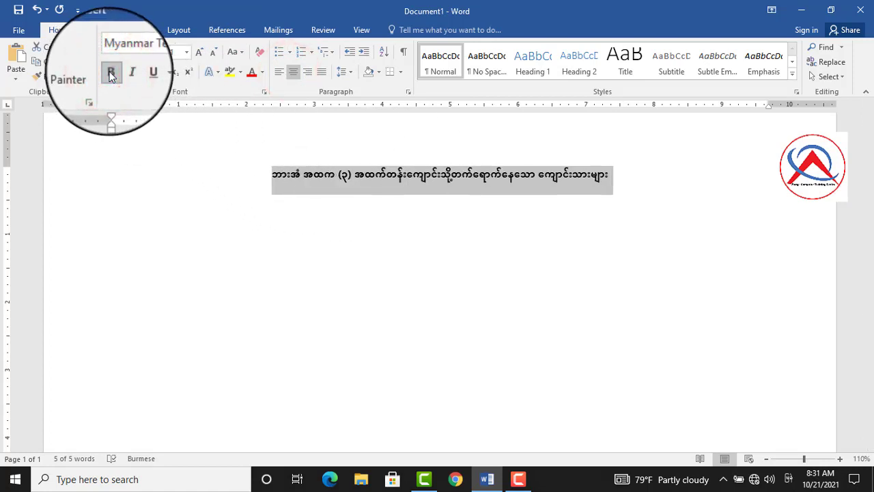
pyautogui.click(198, 54)
pyautogui.click(199, 53)
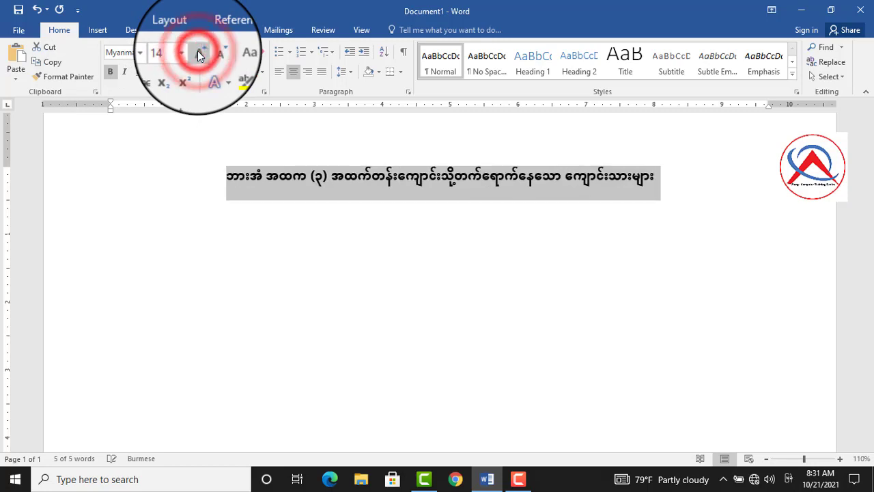
pyautogui.click(199, 53)
pyautogui.click(199, 53)
pyautogui.click(199, 53)
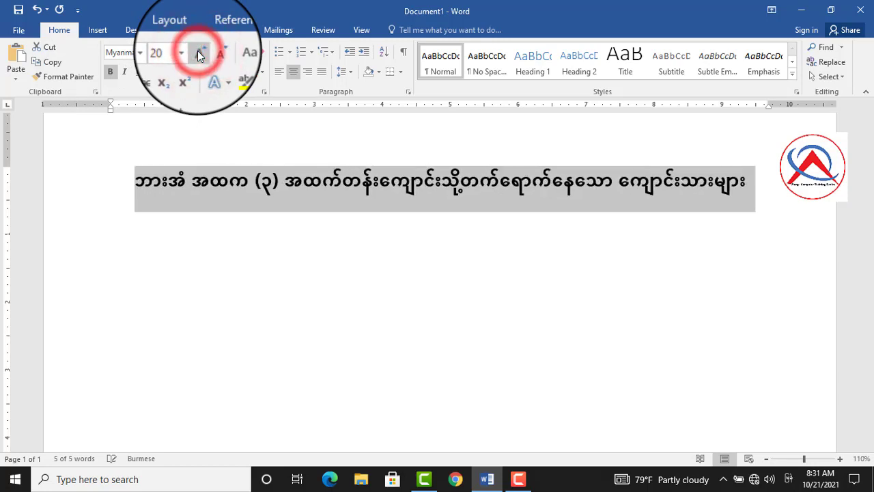
# - Start a new left-aligned 12 pt line below the title and apply Bold again
pyautogui.click(806, 188)
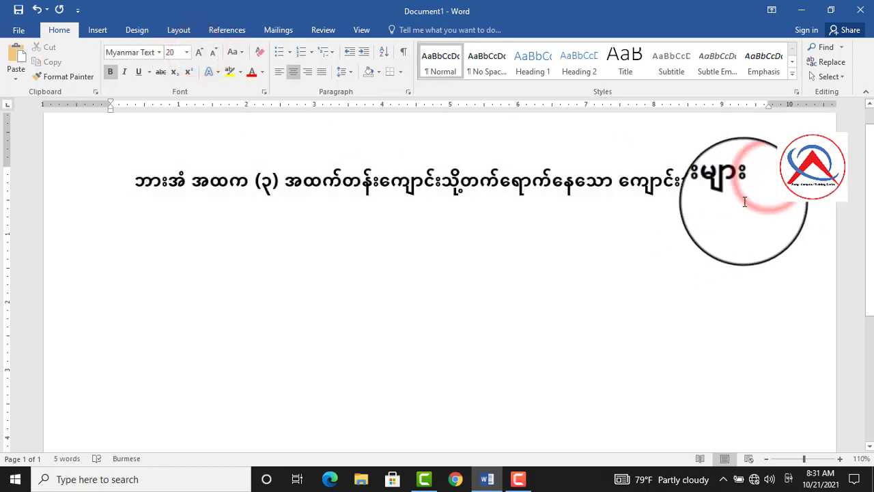
pyautogui.press('Return')
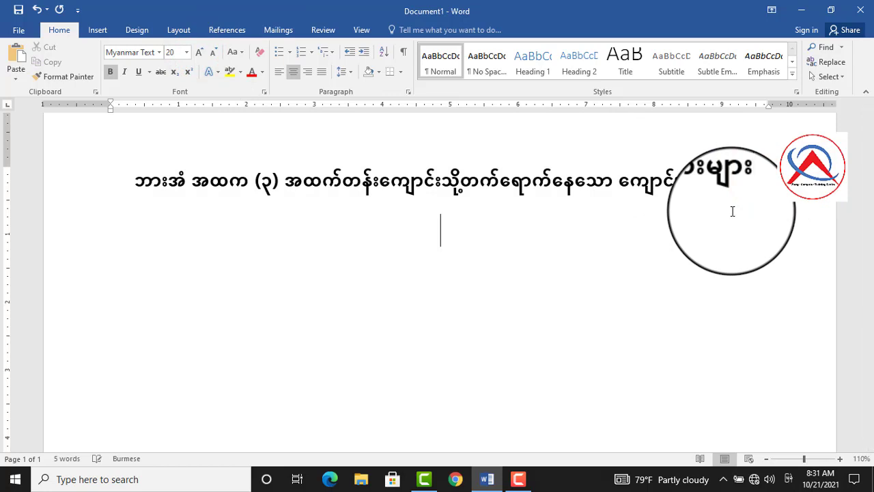
pyautogui.click(280, 72)
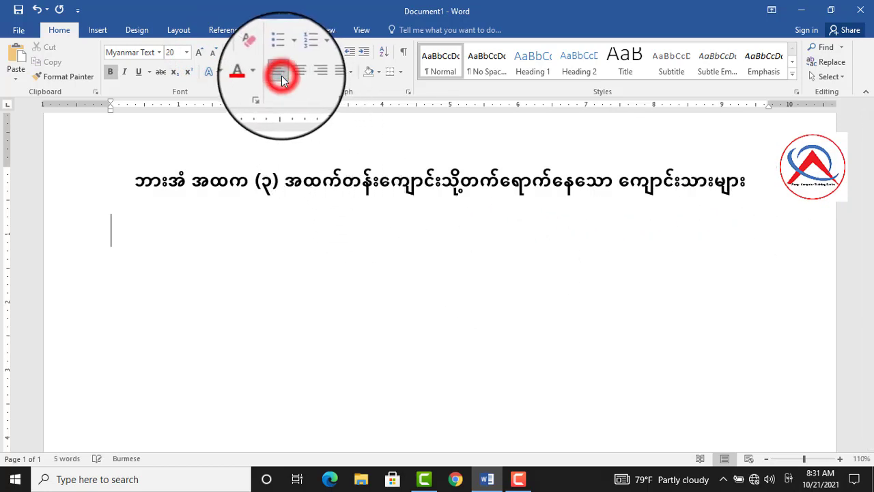
pyautogui.click(209, 55)
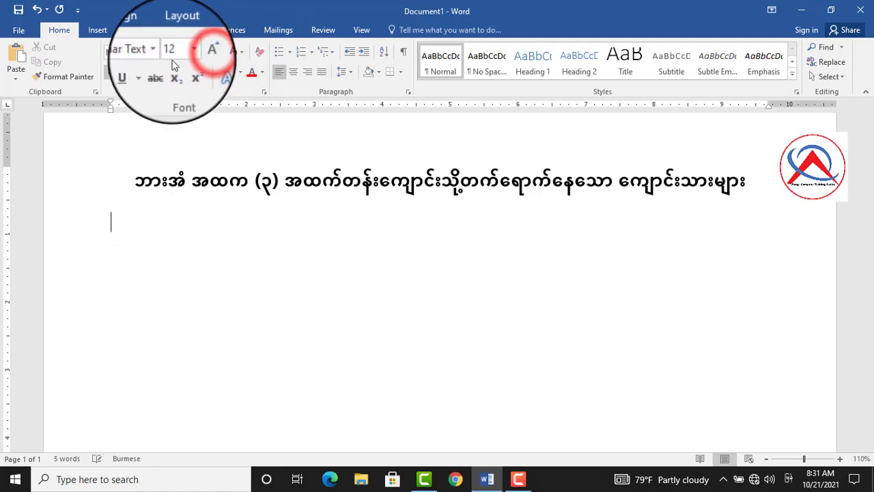
pyautogui.click(110, 71)
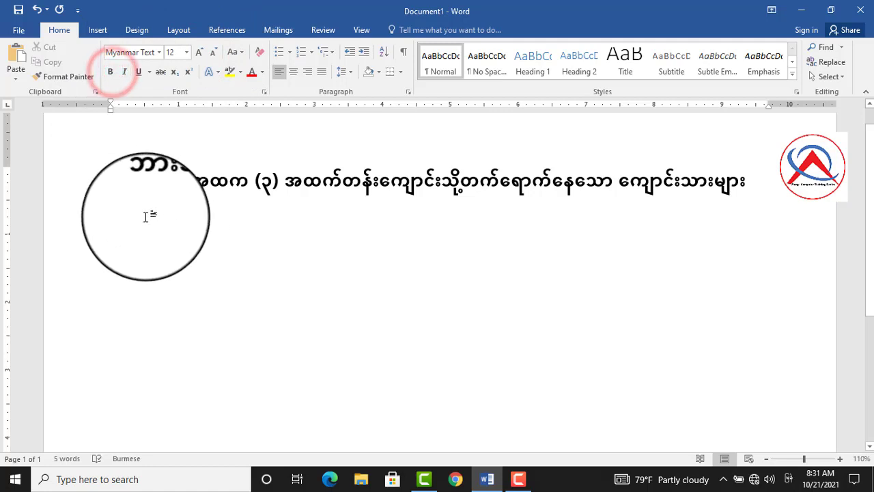
pyautogui.scroll(-2, 159, 219)
pyautogui.scroll(1, 116, 219)
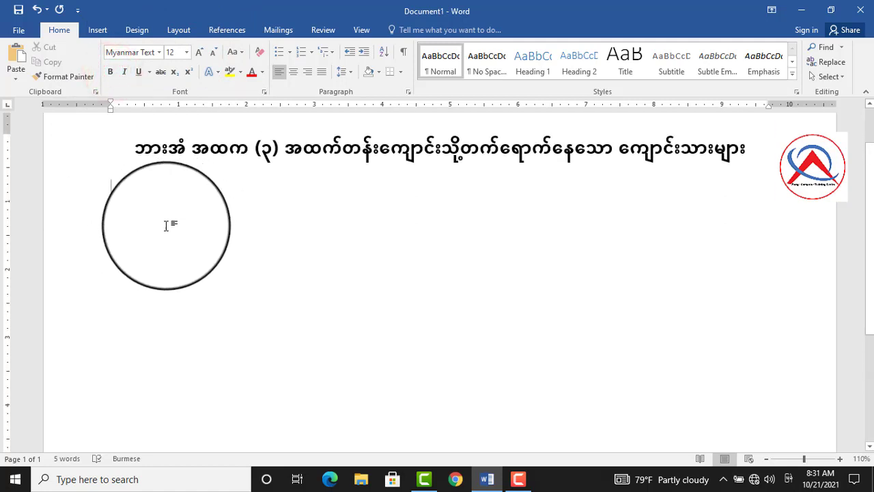
# - Insert a 3-column by 8-row table and drag its corner down to heighten the rows
pyautogui.click(100, 34)
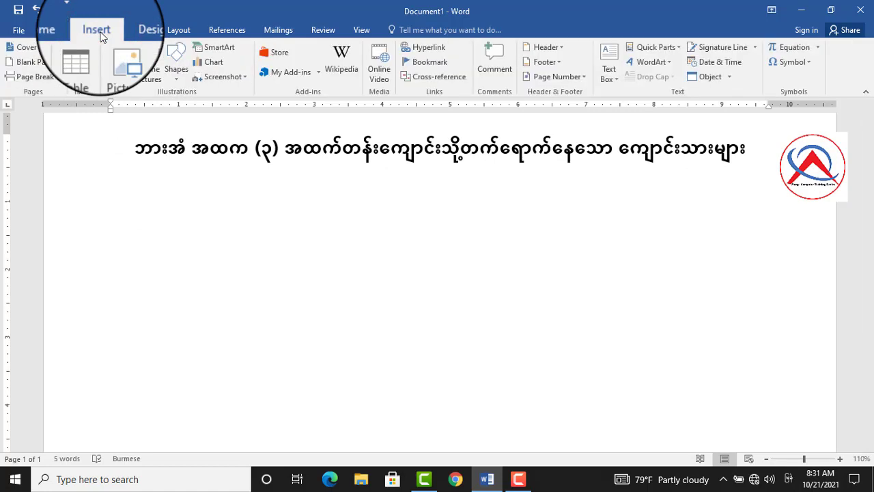
pyautogui.click(82, 78)
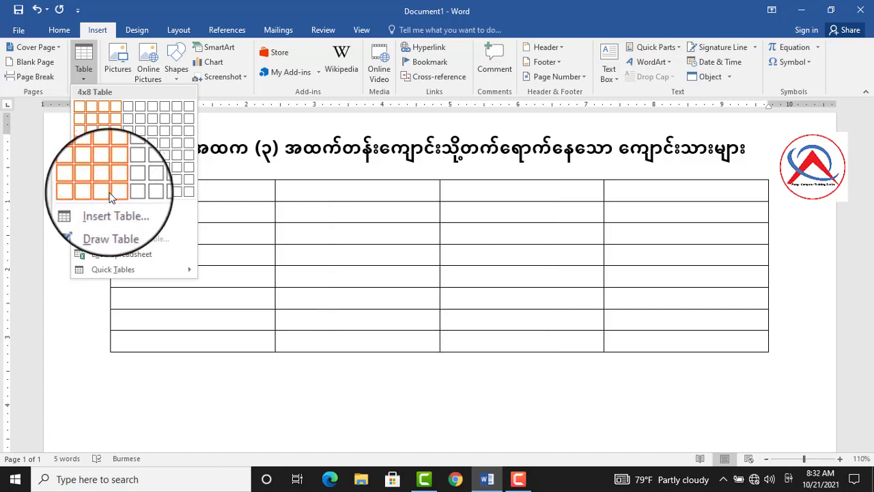
pyautogui.click(104, 194)
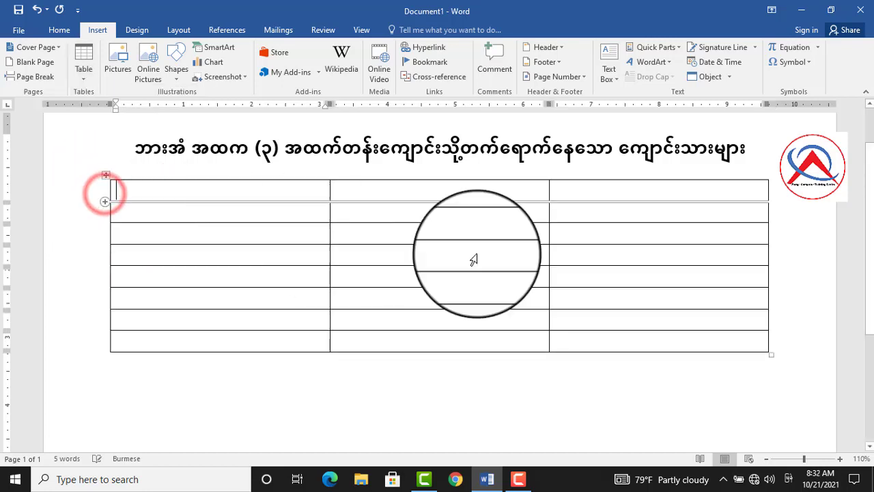
pyautogui.keyDown('ctrl'); pyautogui.scroll(-1, 547, 270); pyautogui.keyUp('ctrl')
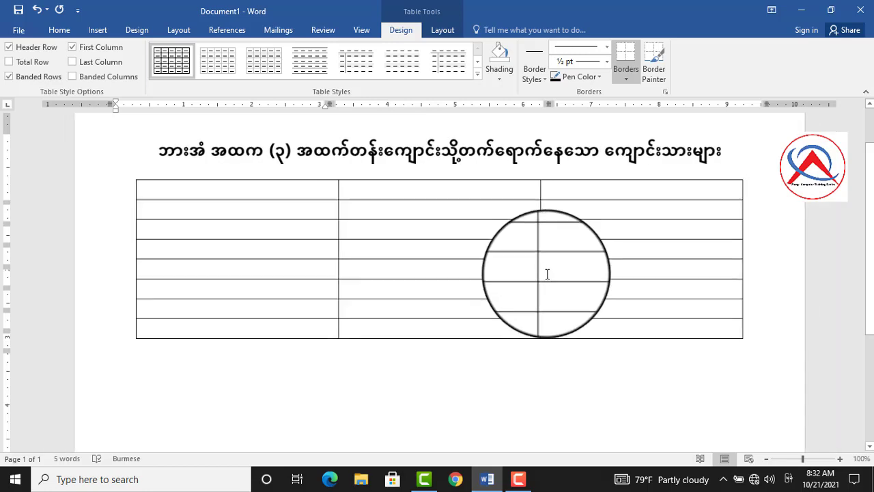
pyautogui.moveTo(738, 340); pyautogui.dragTo(740, 423)
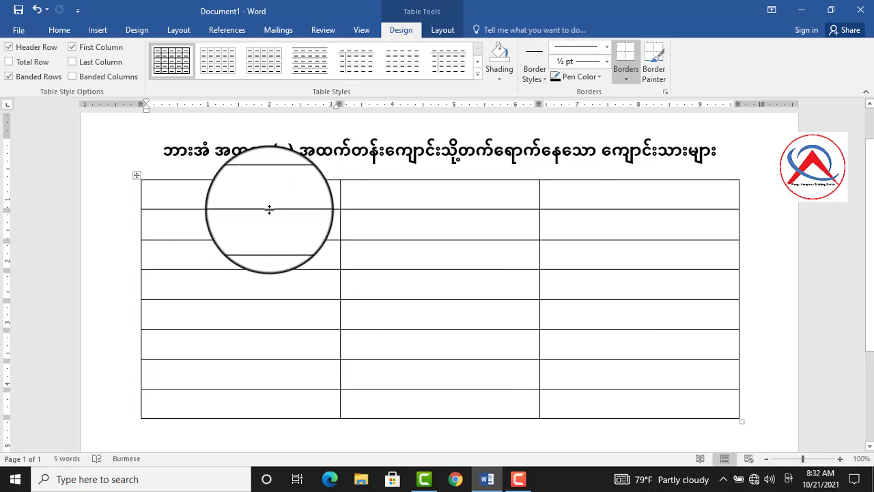
# - Type the headings အမည်, အဖအမည် and ဆက်သွယ်ရန်လိပ်စာ into the three header cells
pyautogui.click(59, 29)
pyautogui.click(371, 197)
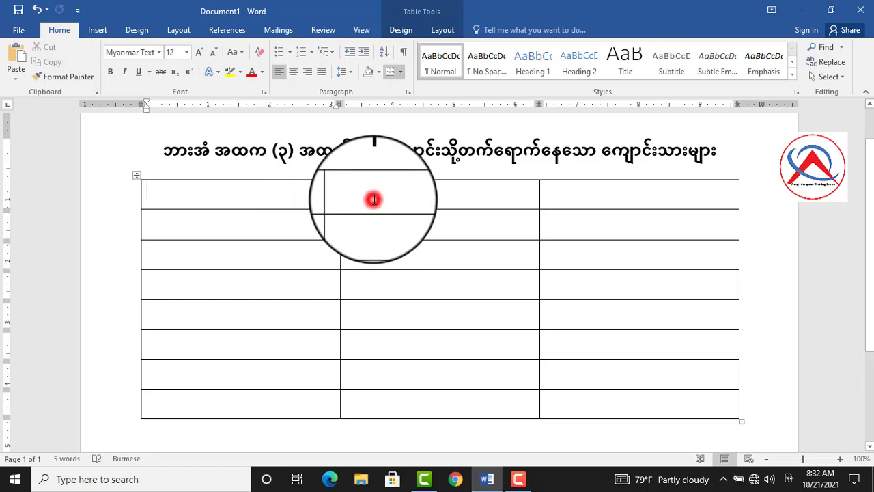
pyautogui.click(574, 200)
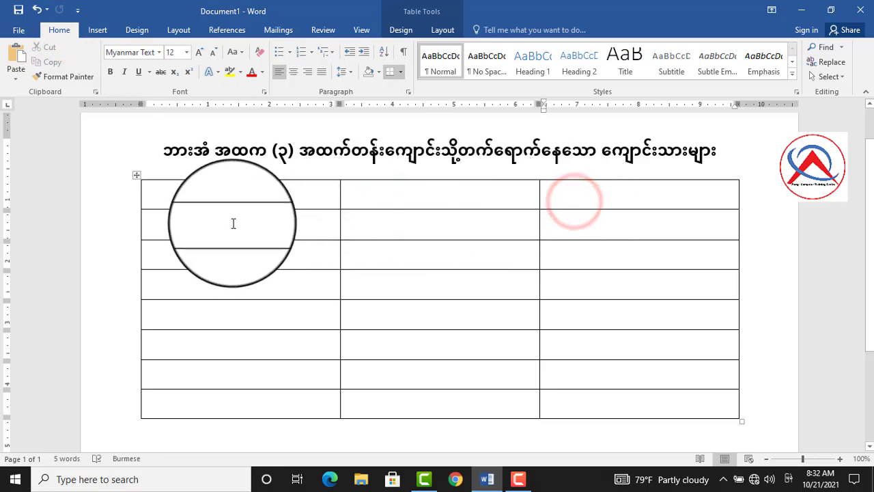
pyautogui.click(205, 195)
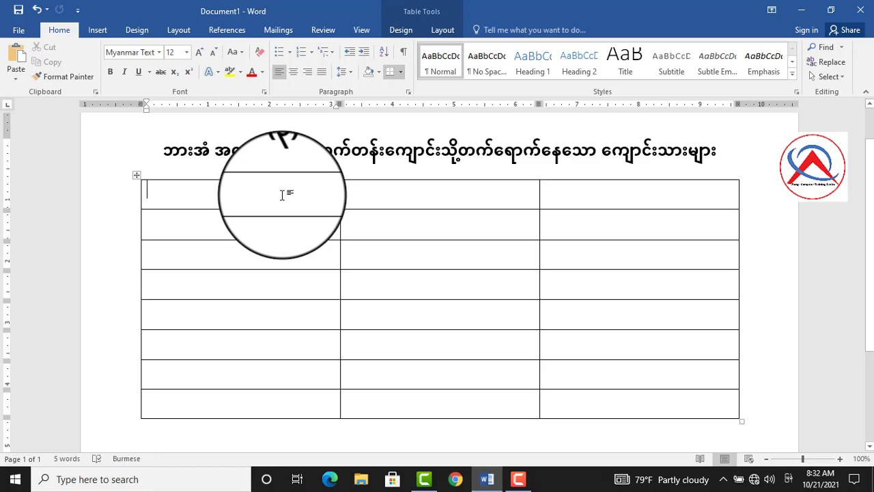
pyautogui.write('အမည်')
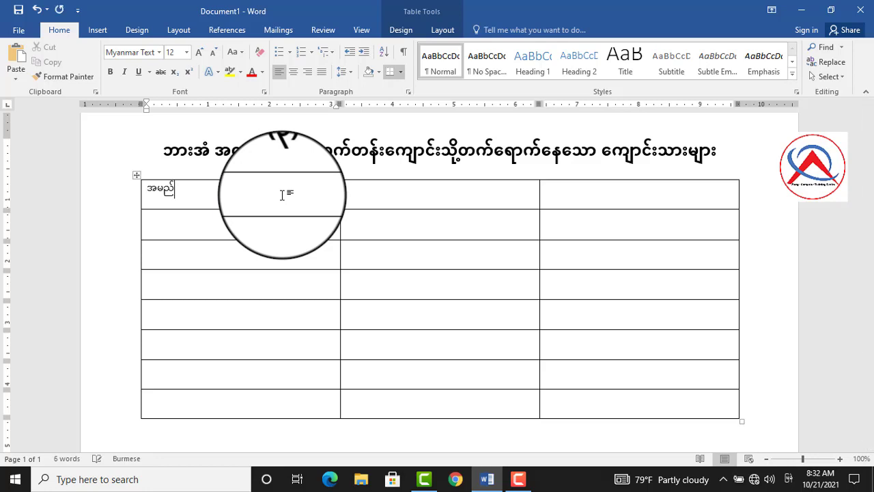
pyautogui.click(362, 197)
pyautogui.write('အဖအမည်')
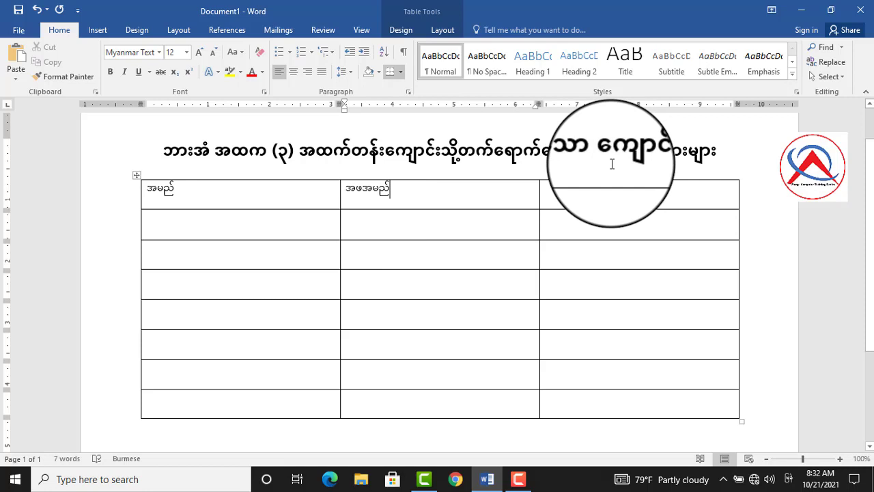
pyautogui.click(589, 192)
pyautogui.write('ဆက်သွယ်ရန်လ')
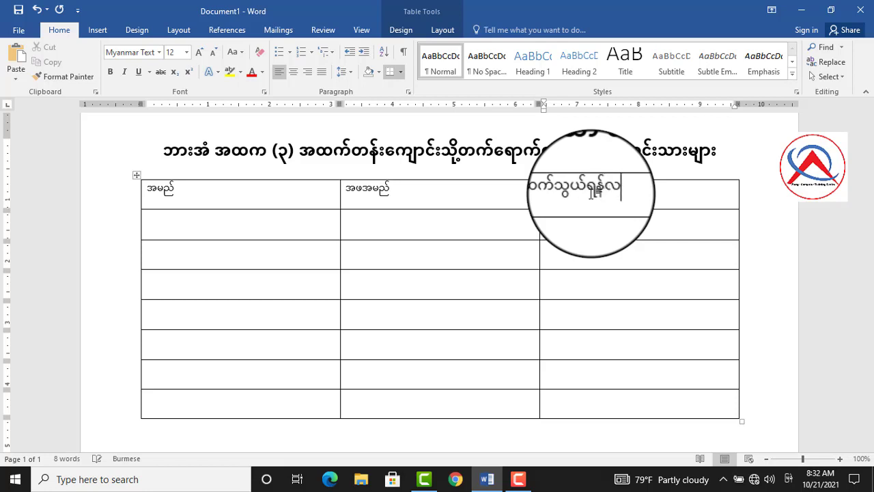
pyautogui.write('ိပ်')
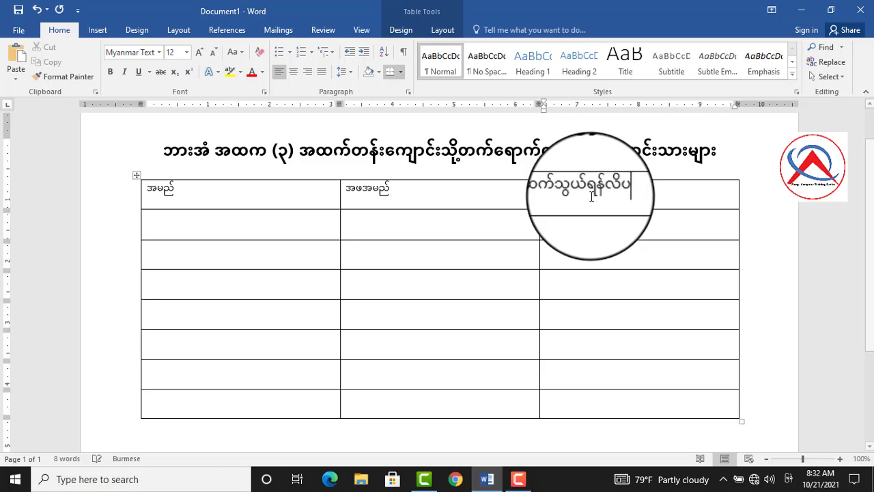
pyautogui.write('စာ')
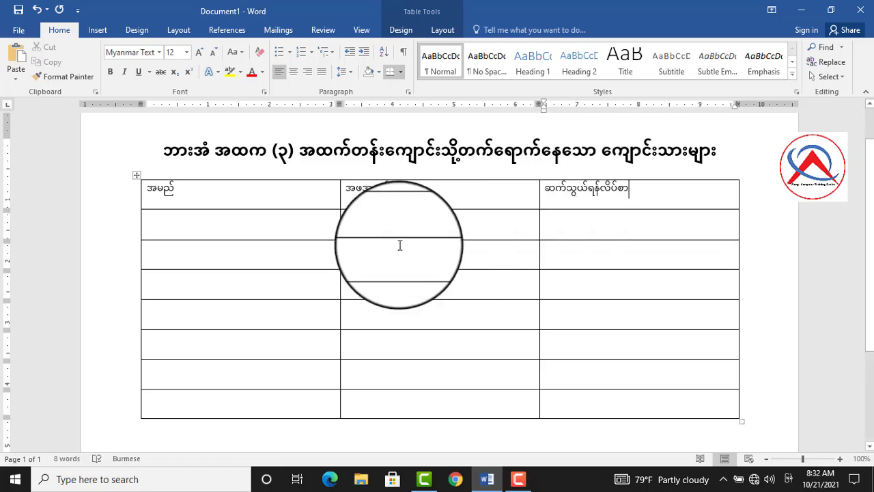
# - Narrow the table's first column by dragging its border left
pyautogui.click(140, 191)
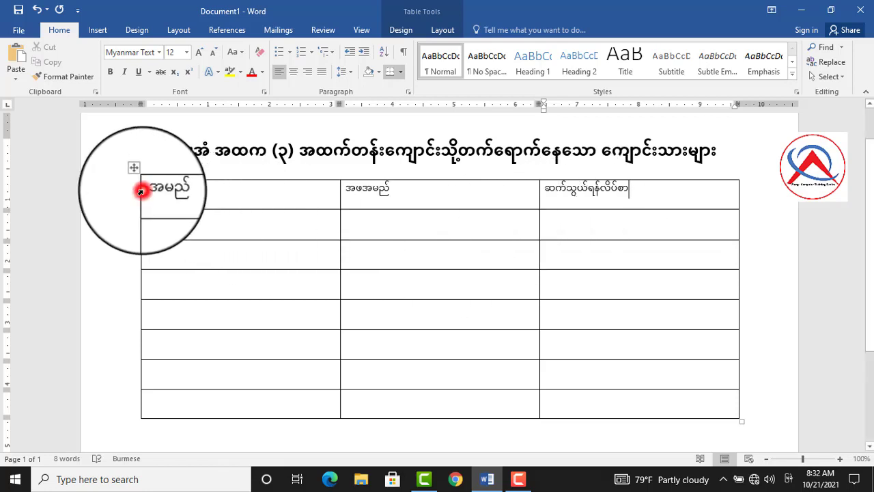
pyautogui.click(390, 199)
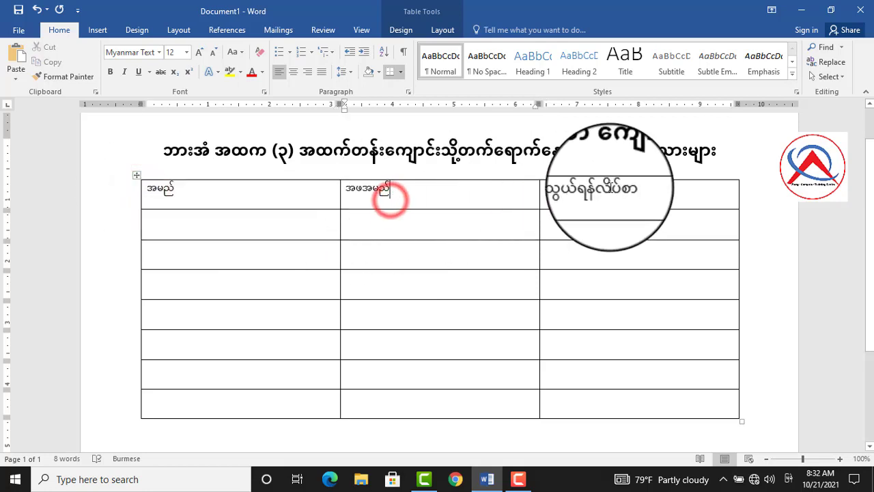
pyautogui.click(638, 192)
pyautogui.click(209, 222)
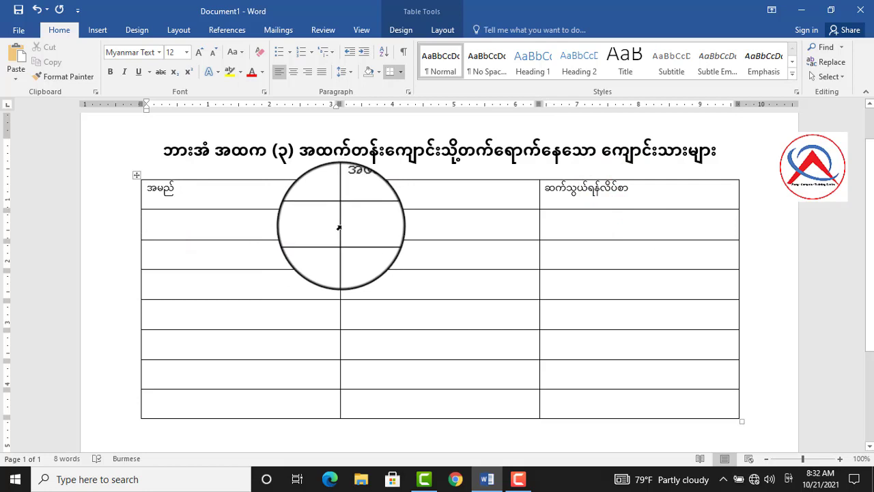
pyautogui.moveTo(335, 228); pyautogui.dragTo(284, 231)
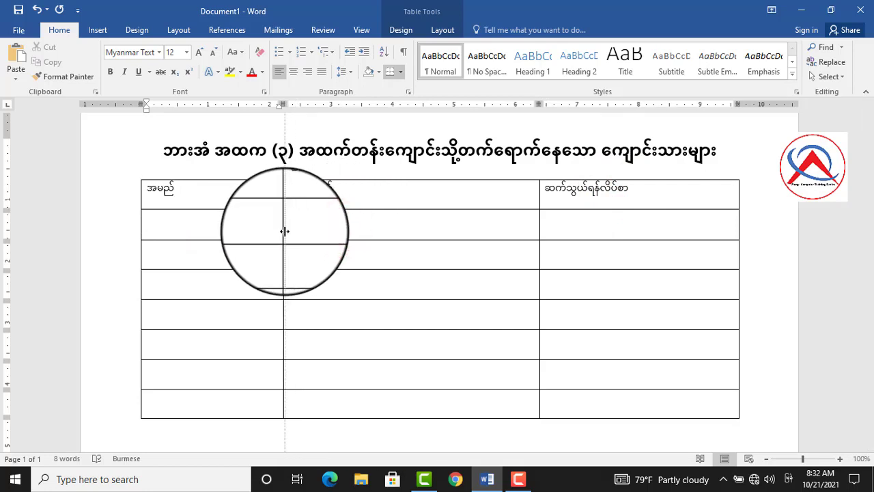
pyautogui.moveTo(284, 231); pyautogui.dragTo(285, 231)
# - Undo the column width change and fill row two with a student's name, father's name and address
pyautogui.hotkey('ctrl', 'z')
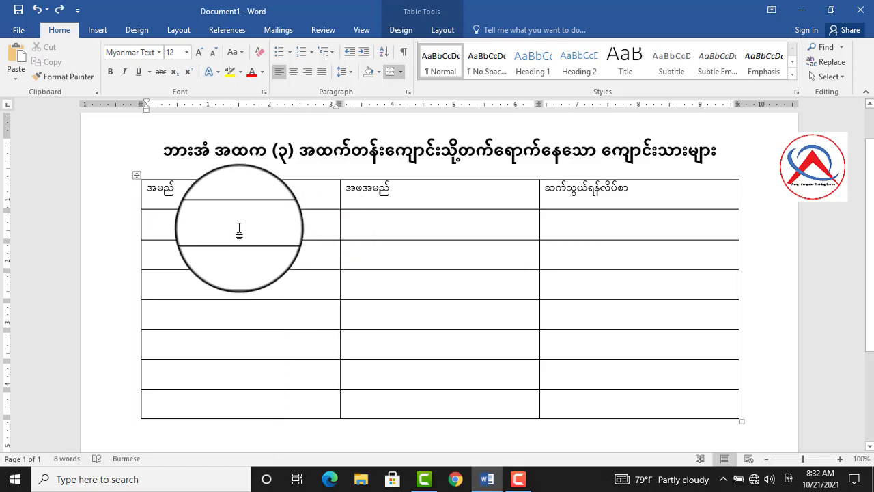
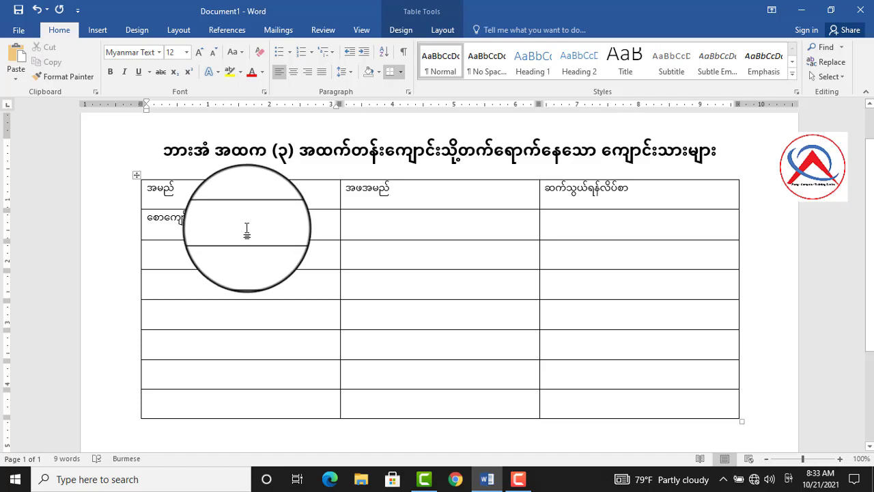
pyautogui.press('Tab')
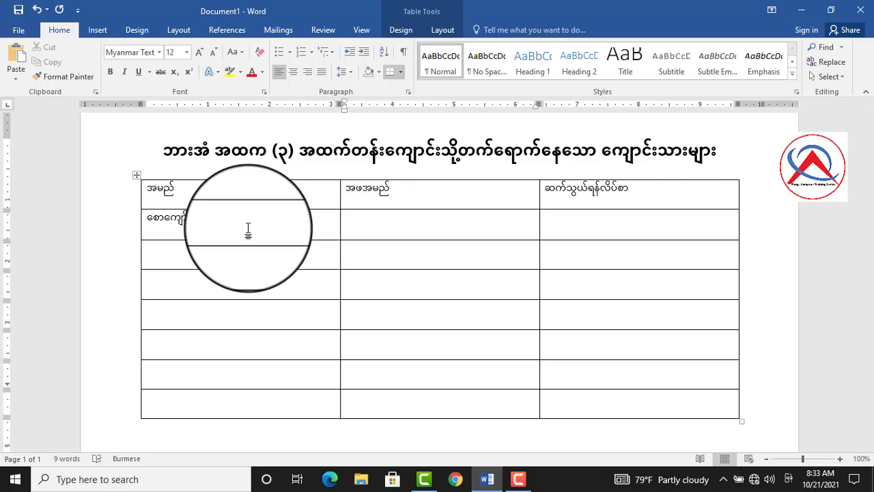
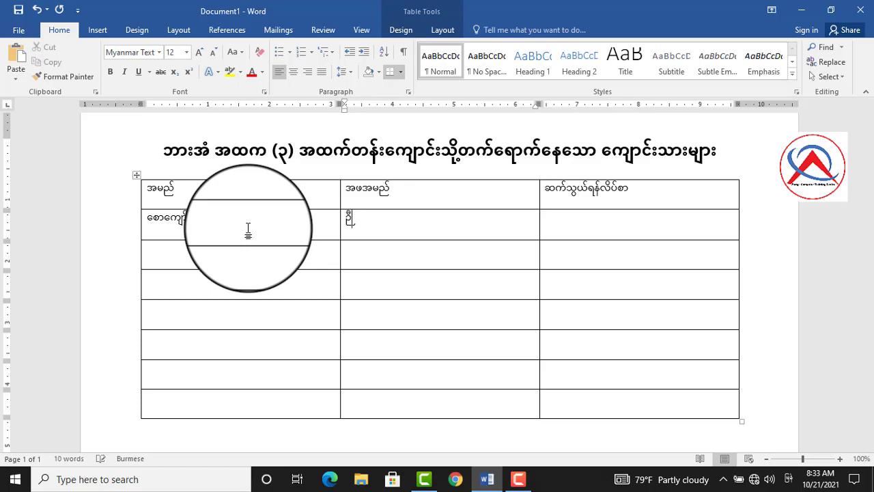
pyautogui.press('Tab')
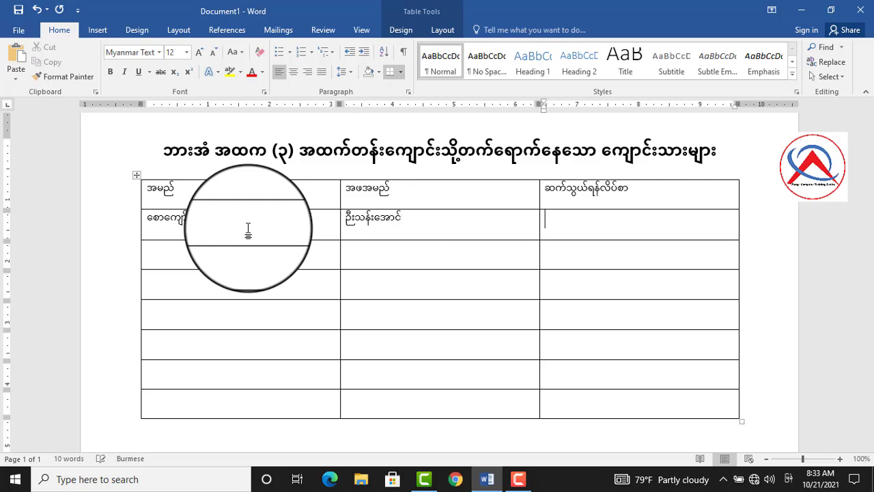
pyautogui.write('ဘား')
pyautogui.write('အ')
# - Fill row three with the next student's name, father's name and address
pyautogui.press('Down')
pyautogui.press('Left')
pyautogui.press('Left')
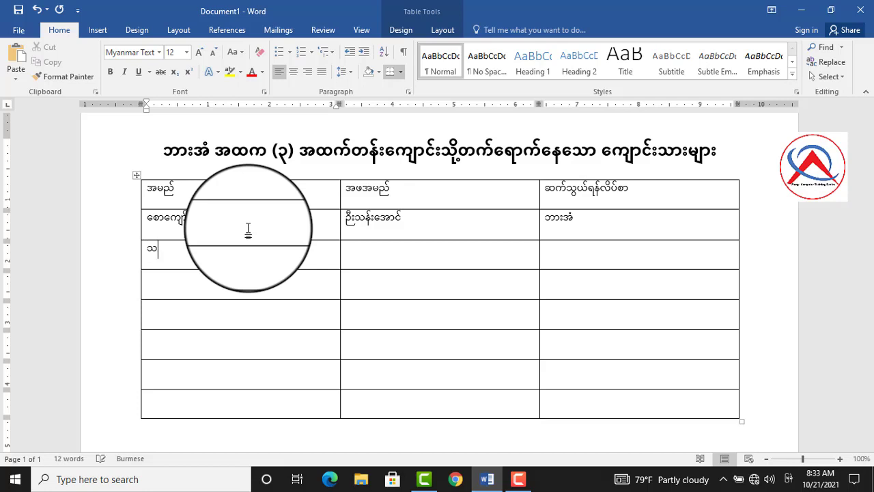
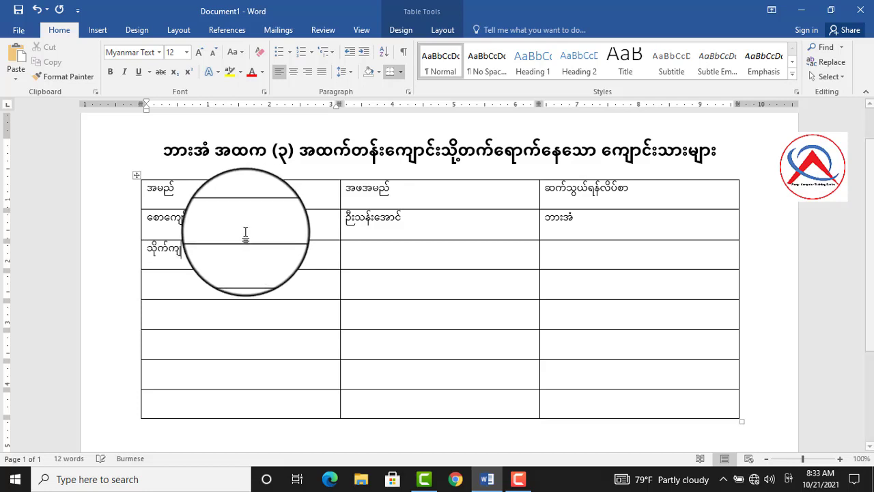
pyautogui.click(345, 251)
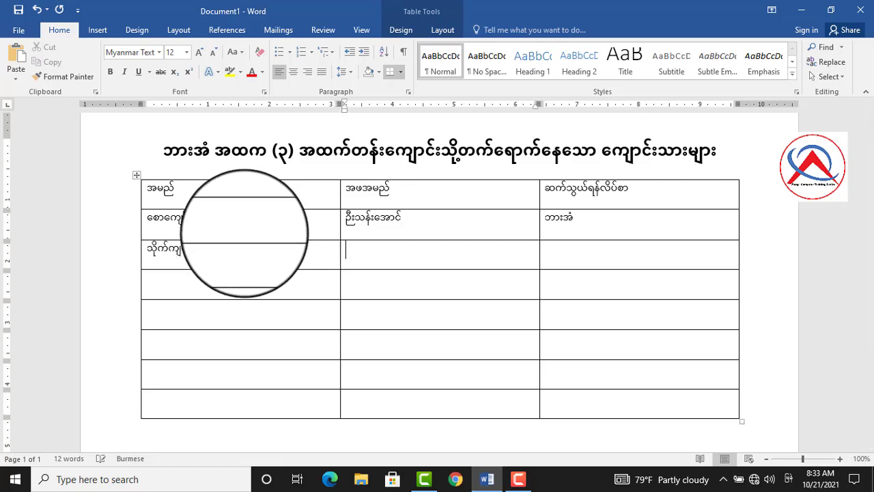
pyautogui.click(544, 249)
pyautogui.write('ဘားအ')
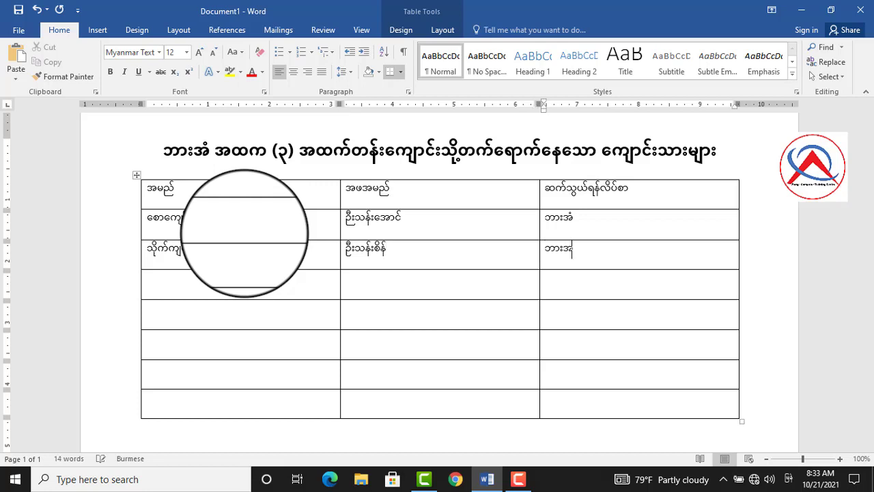
pyautogui.write('ံ')
# - Fill row four with another student's details, correcting the mistyped address
pyautogui.press('Down')
pyautogui.press('Left')
pyautogui.press('Left')
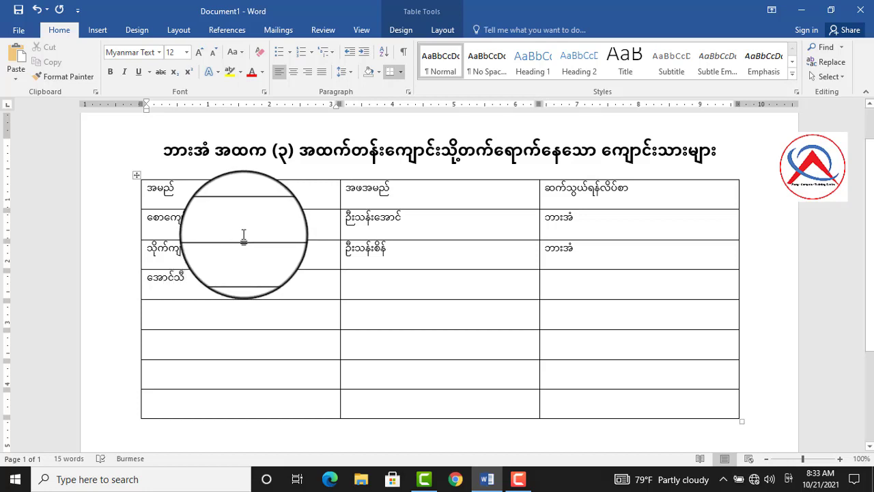
pyautogui.press('Tab')
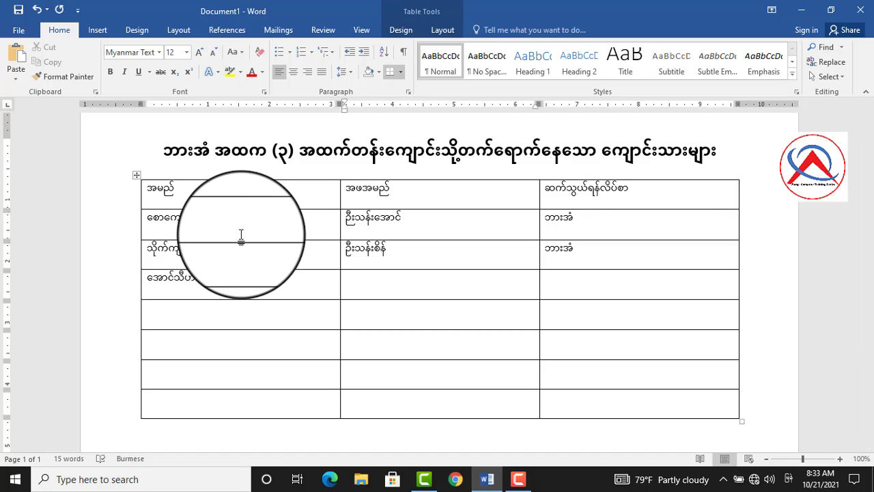
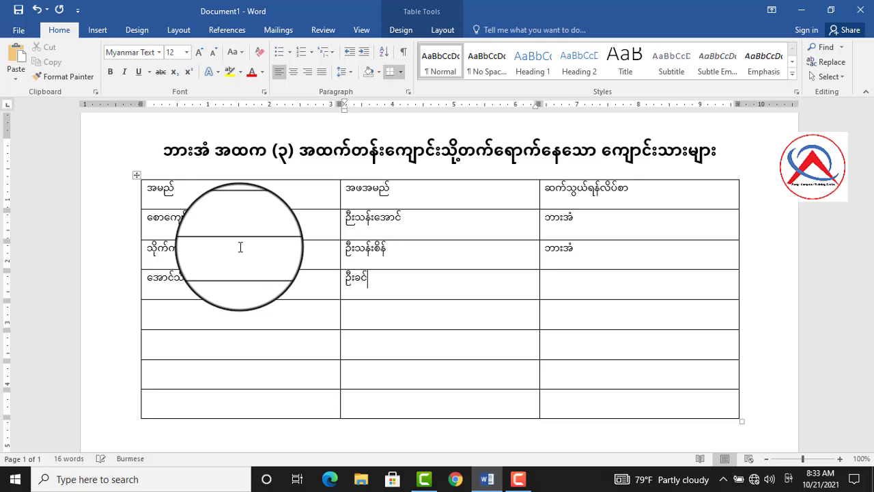
pyautogui.press('Tab')
pyautogui.write('ကော')
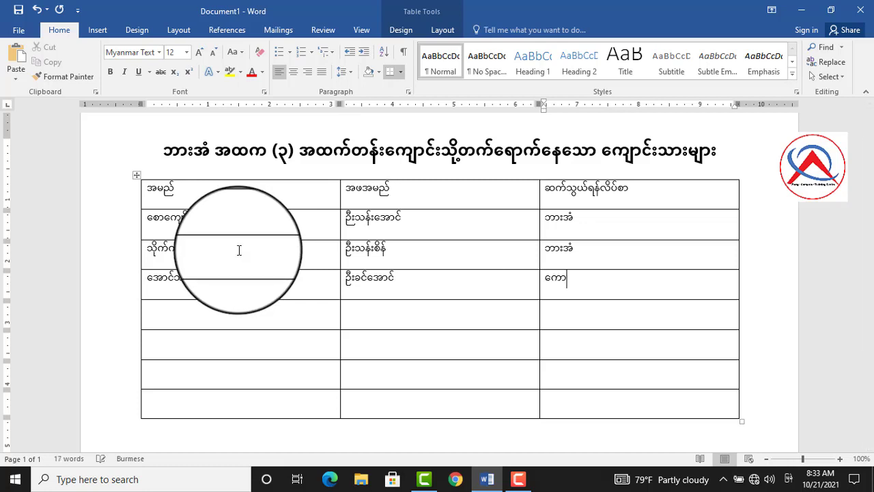
pyautogui.write('ျ')
pyautogui.write('ေ')
pyautogui.press('BackSpace')
pyautogui.press('BackSpace')
pyautogui.write('ော့')
pyautogui.write('ထော')
pyautogui.press('Down')
pyautogui.hotkey('shift', 'Tab')
pyautogui.hotkey('shift', 'Tab')
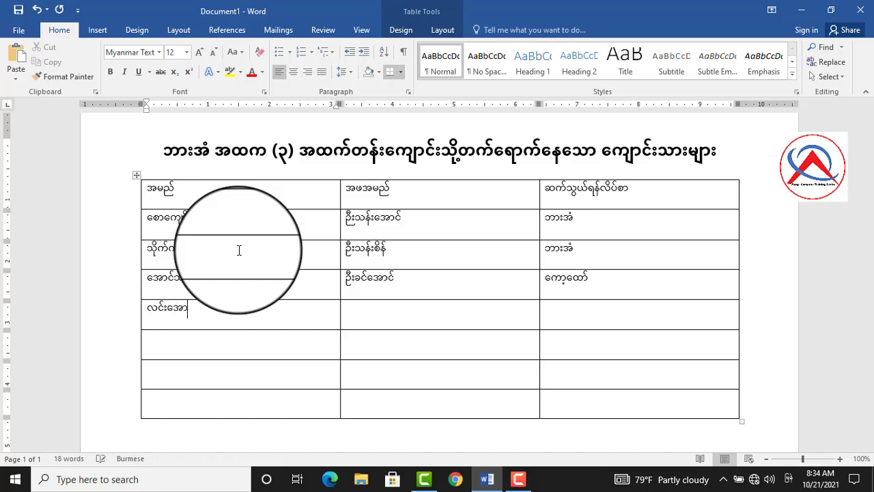
# - Enter row five's student name, father's name and address
pyautogui.press('Tab')
pyautogui.write('ဦ')
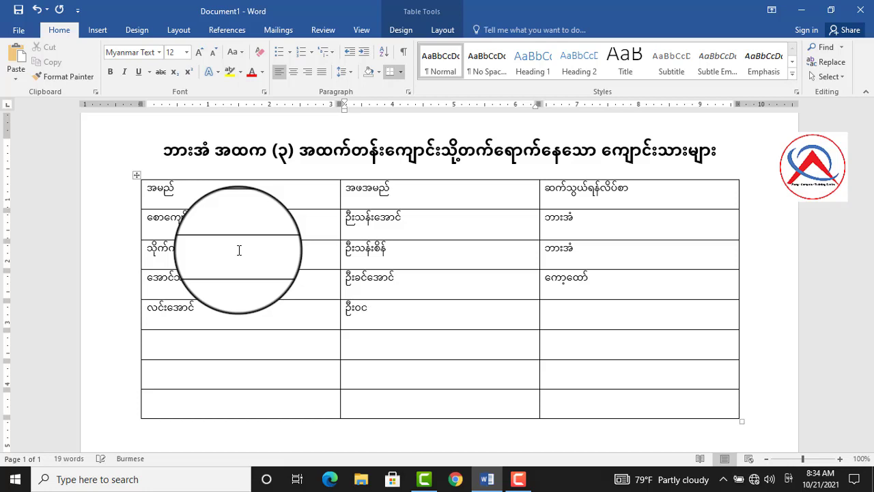
pyautogui.press('Tab')
pyautogui.write('ဘားအ')
# - Enter row six's student name, father's name and address
pyautogui.hotkey('shift', 'Tab')
pyautogui.hotkey('shift', 'Tab')
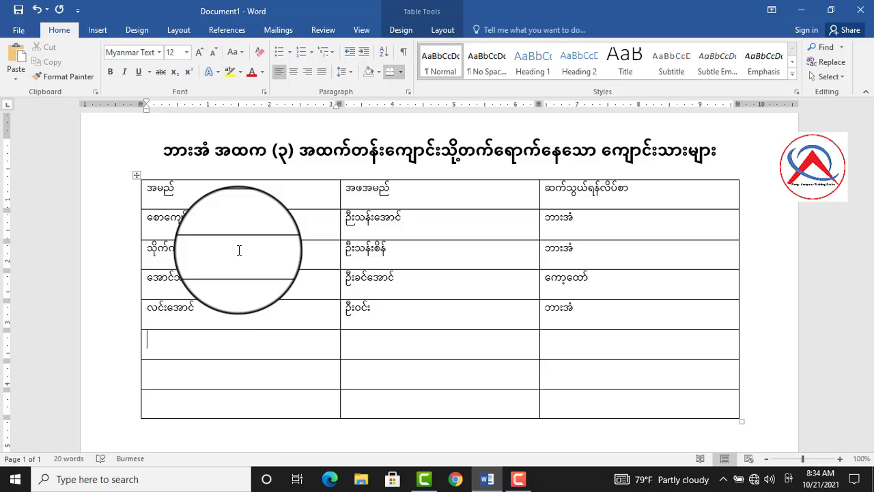
pyautogui.press('Tab')
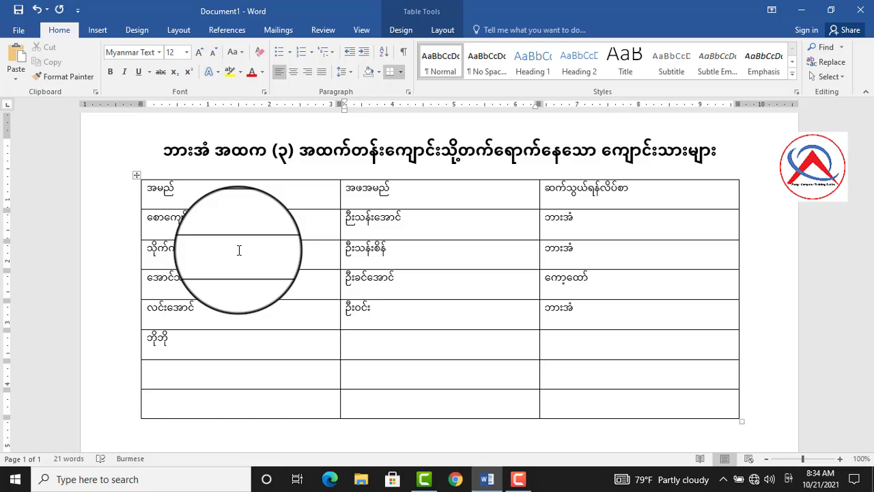
pyautogui.write('ဦ')
pyautogui.press('Tab')
pyautogui.write('ဘားအ')
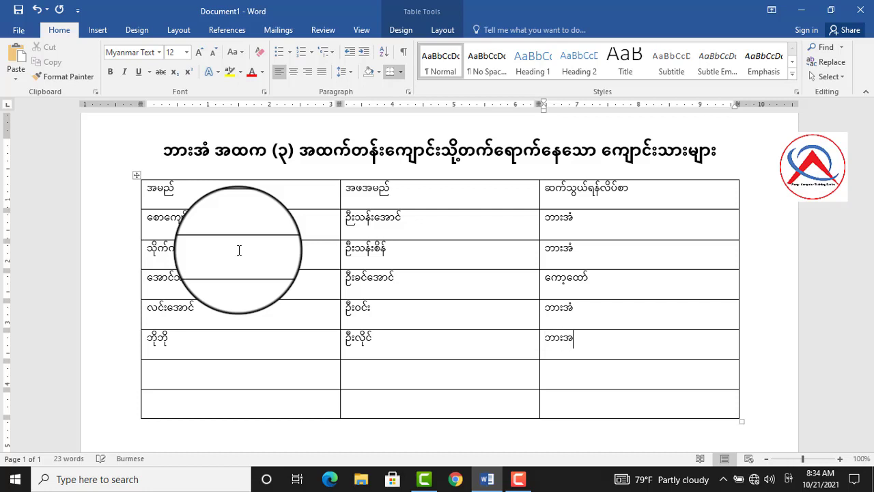
# - Enter row seven's student name, father's name and address
pyautogui.press('Down')
pyautogui.press('Left')
pyautogui.press('Left')
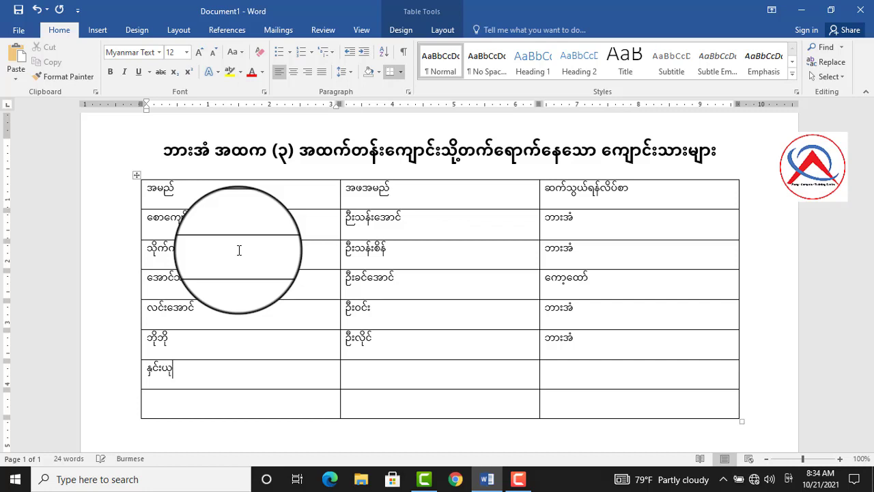
pyautogui.press('Tab')
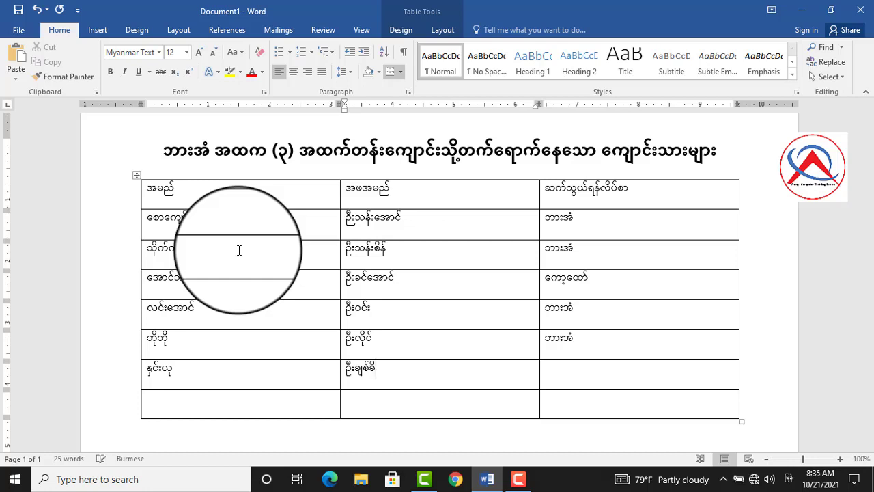
pyautogui.press('Tab')
pyautogui.write('ဘားအံ')
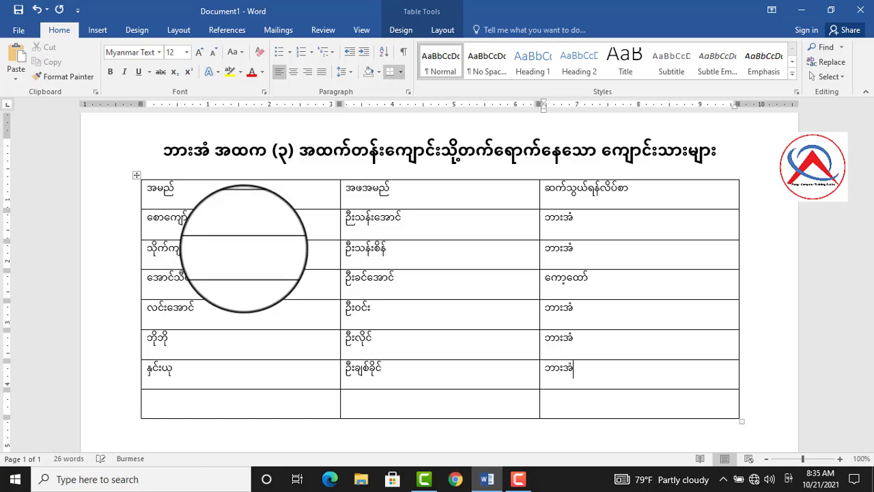
# - Enter row eight's student name, father's name and address, fixing a typo
pyautogui.press('Down')
pyautogui.press('Left')
pyautogui.press('Left')
pyautogui.write('သ')
pyautogui.press('BackSpace')
pyautogui.press('BackSpace')
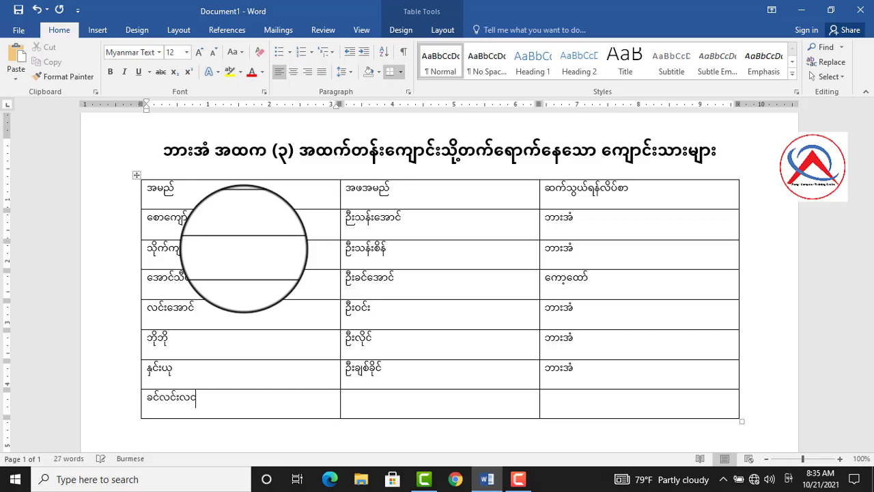
pyautogui.press('Tab')
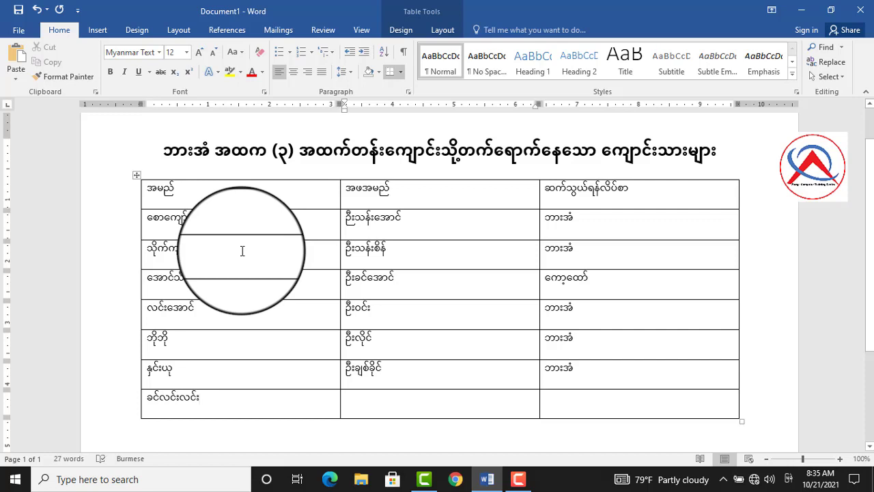
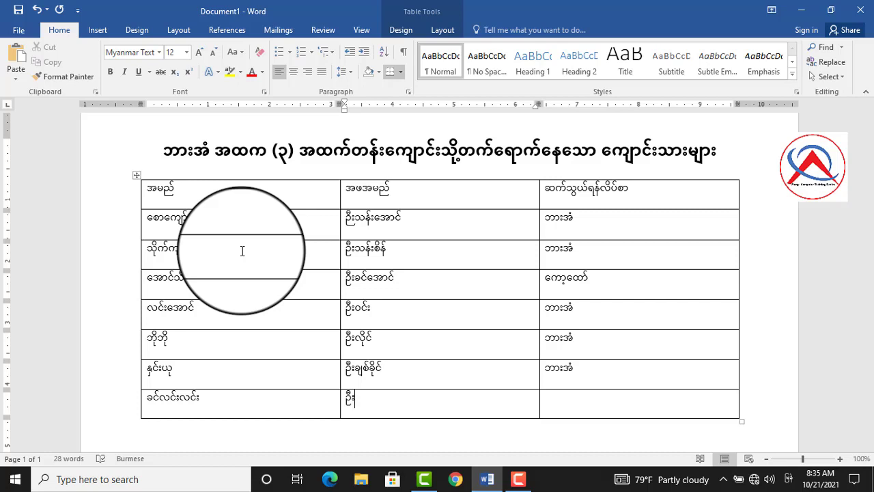
pyautogui.press('Tab')
pyautogui.write('ဘာ')
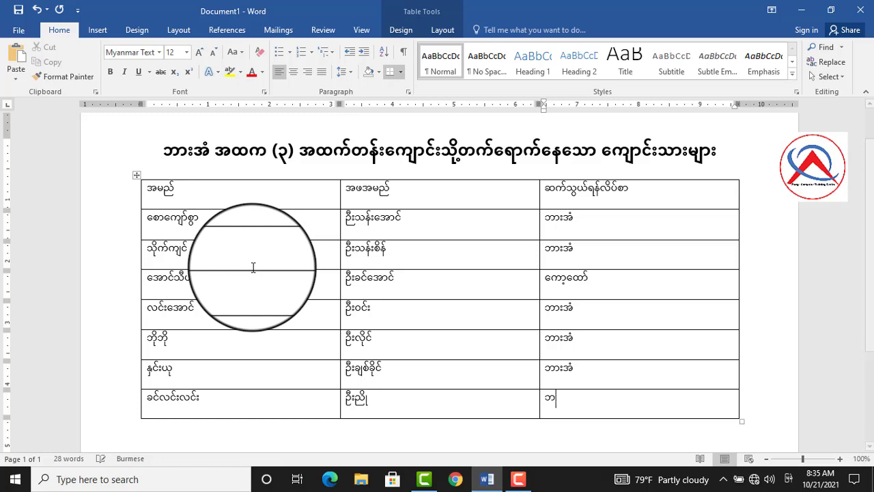
pyautogui.write('းအံ')
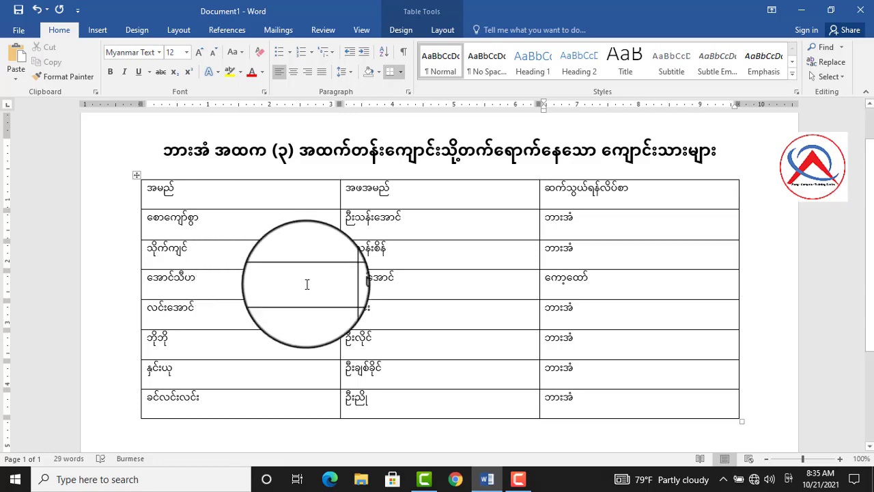
pyautogui.scroll(-1, 300, 285)
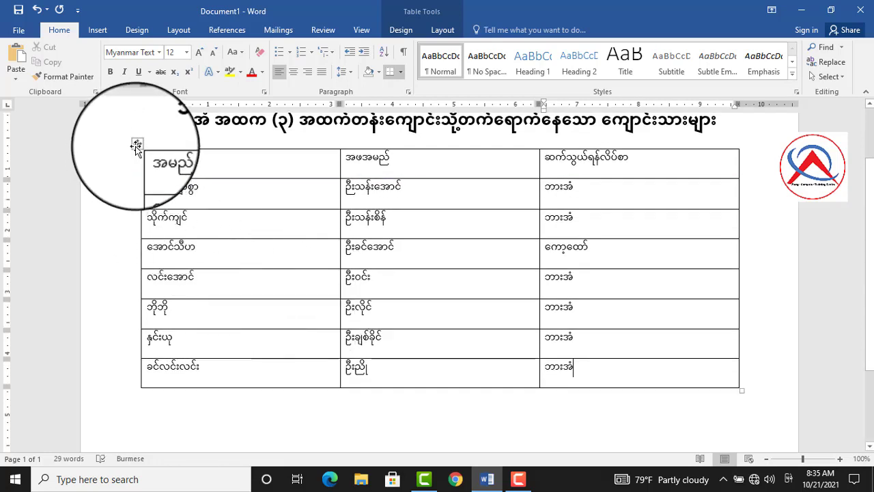
# - Select the whole table, center its text in every cell, and make it bold at 14 pt
pyautogui.click(137, 144)
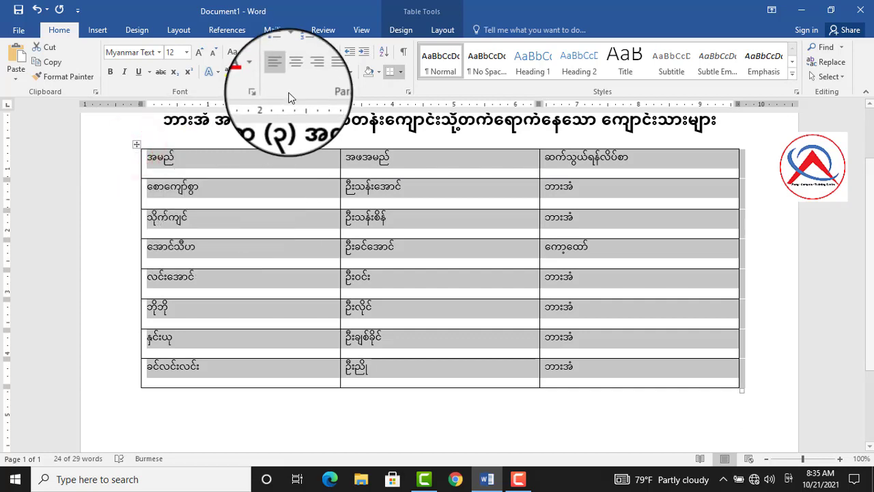
pyautogui.click(291, 71)
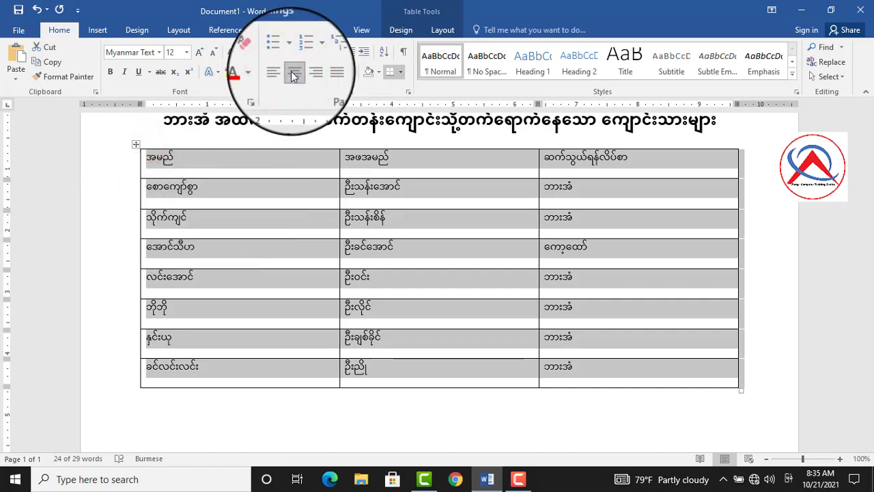
pyautogui.click(290, 72)
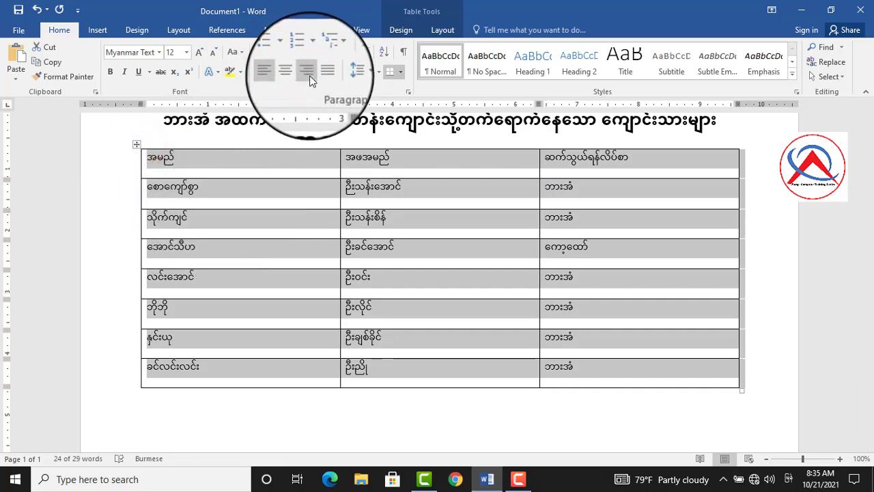
pyautogui.click(297, 79)
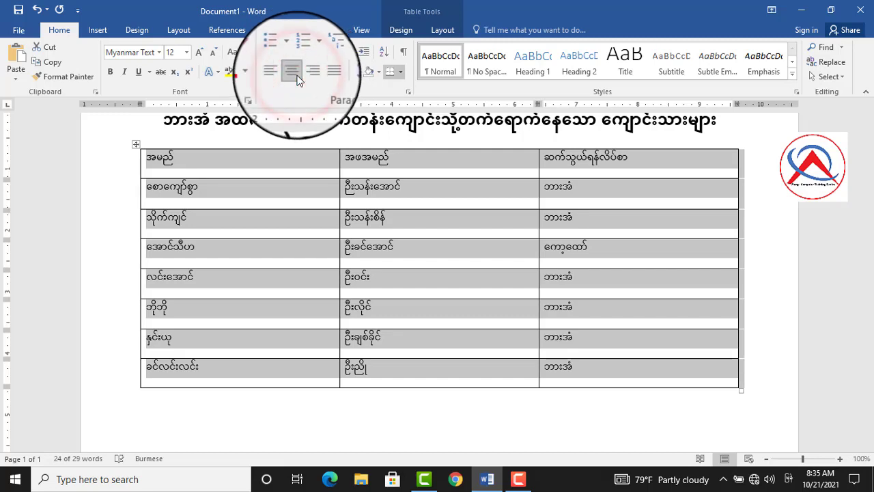
pyautogui.click(444, 34)
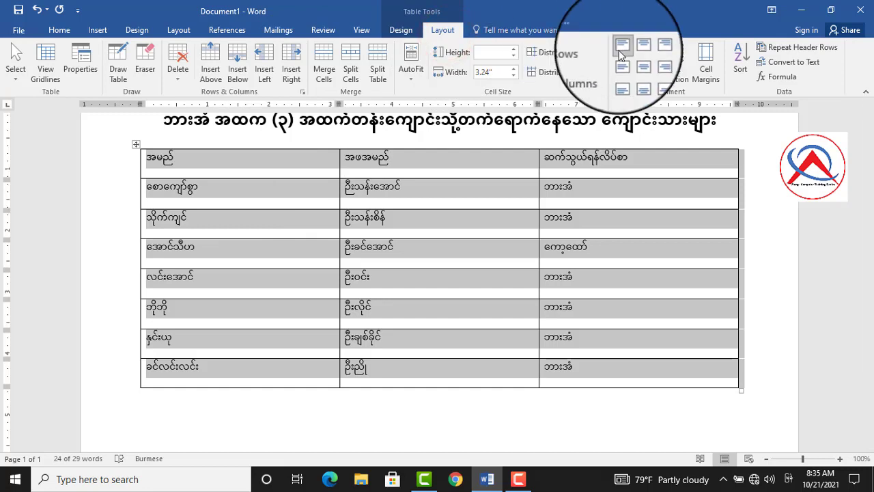
pyautogui.click(635, 61)
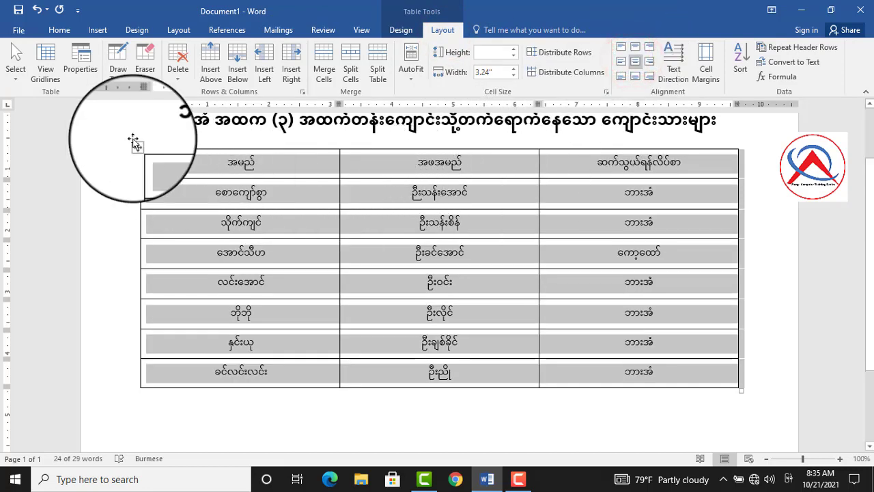
pyautogui.click(59, 30)
pyautogui.click(110, 72)
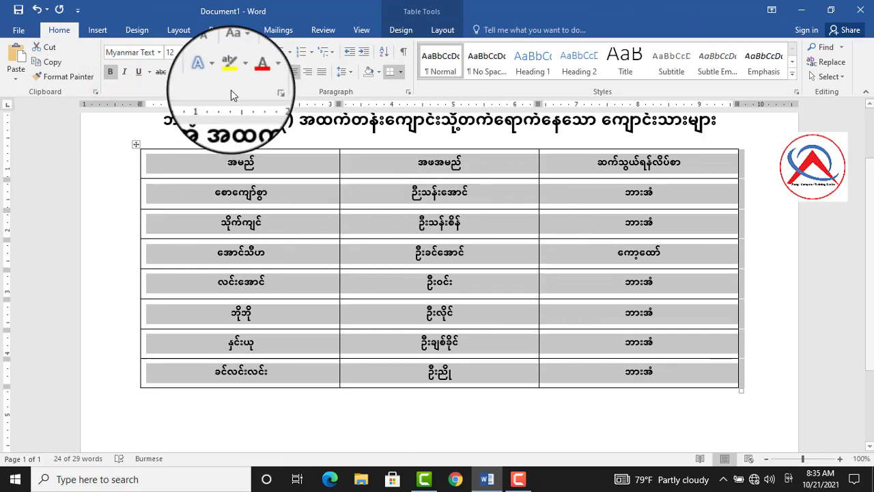
pyautogui.click(199, 53)
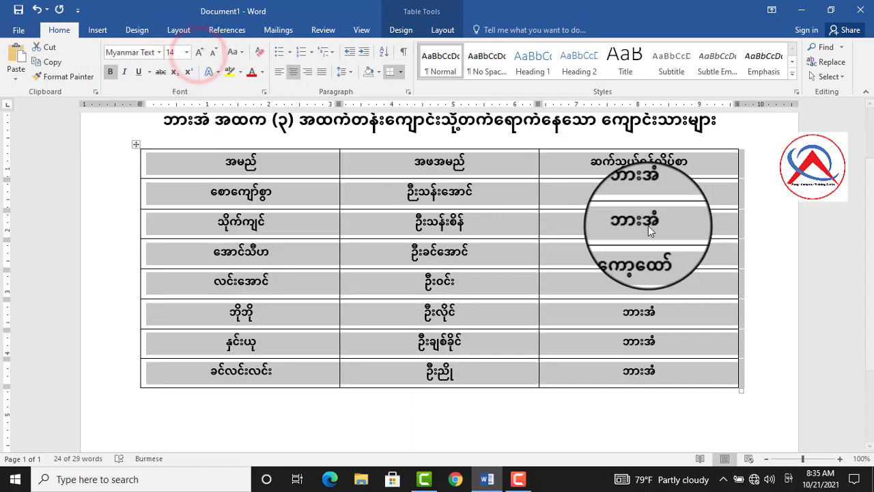
pyautogui.click(600, 251)
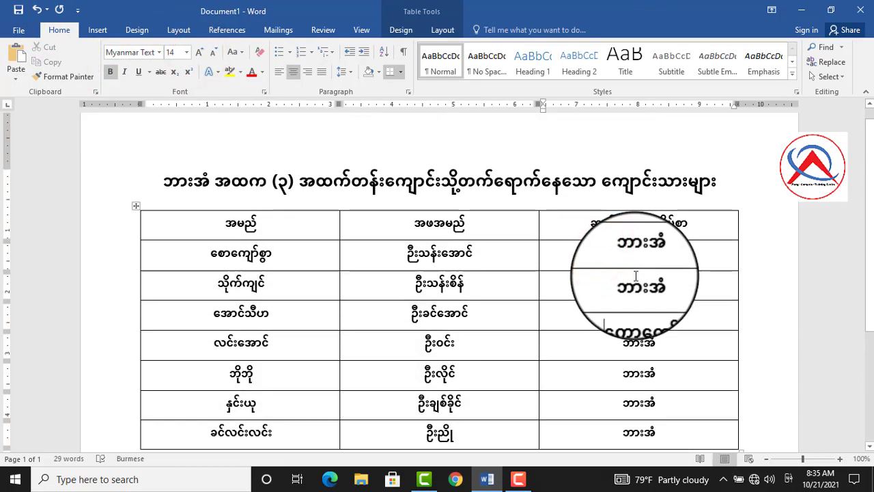
# - Zoom the view to 110% and place the cursor in row four's address cell
pyautogui.keyDown('ctrl'); pyautogui.scroll(1, 640, 270); pyautogui.keyUp('ctrl')
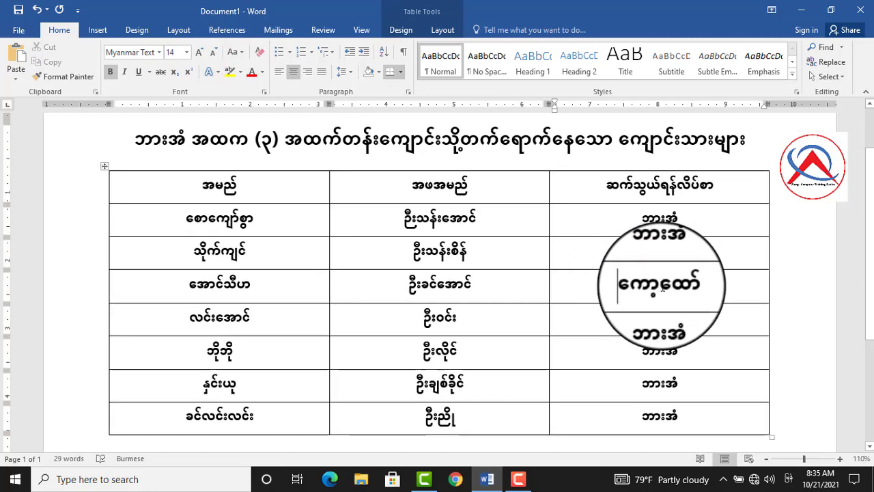
pyautogui.click(704, 288)
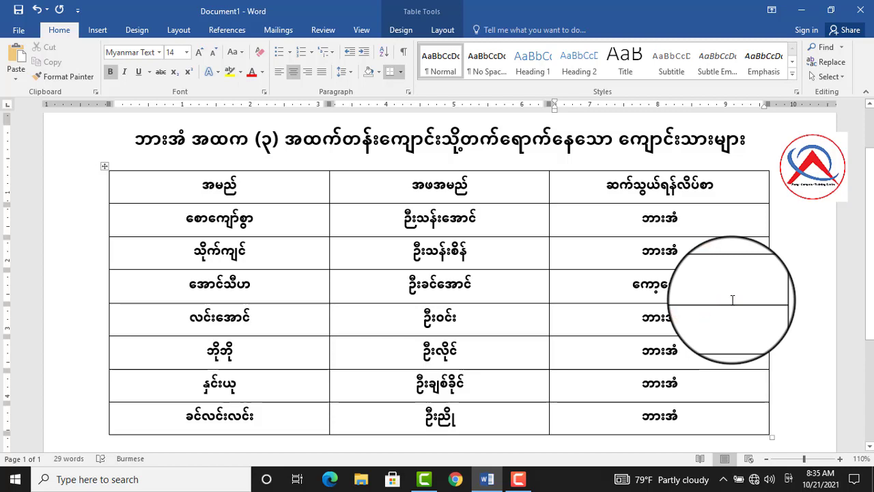